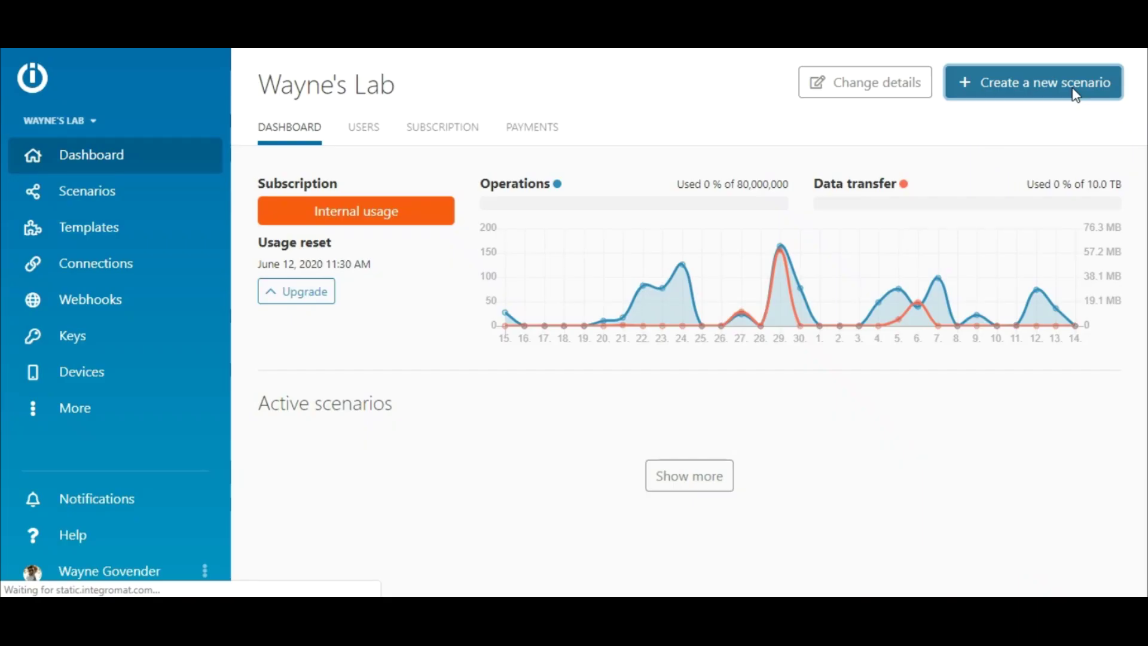
Start a new scenario using the dashboard's 'Create a new scenario' button
{"action": "left_click", "coordinate": [1073, 95]}
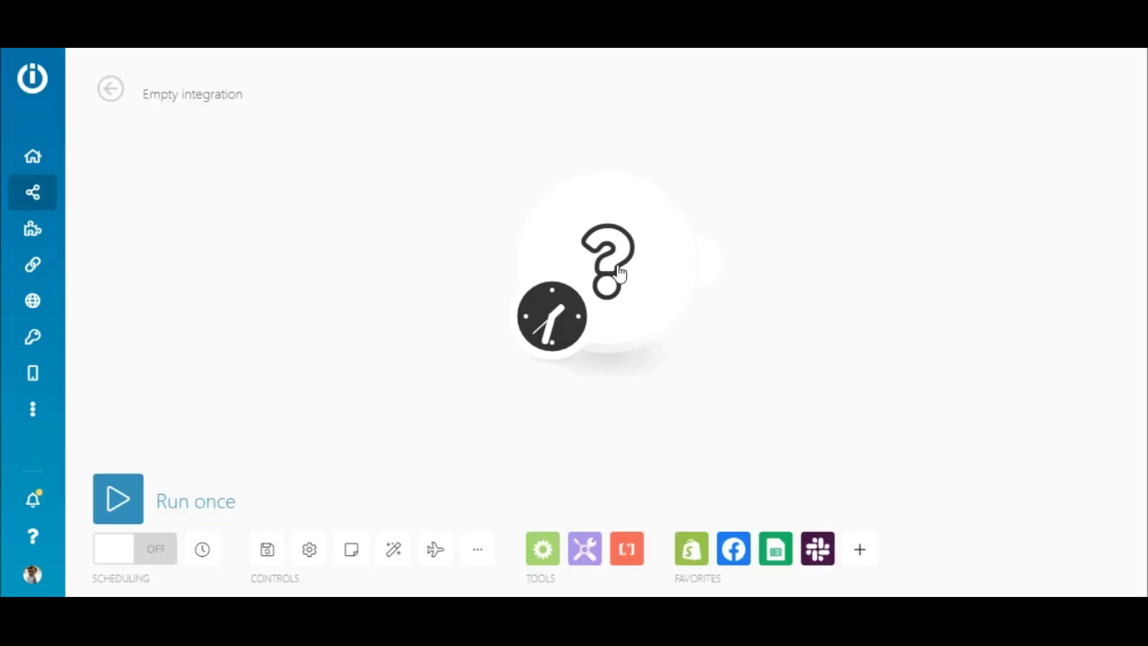
Set the first module to Shopify's New Event trigger
{"action": "left_click", "coordinate": [619, 267]}
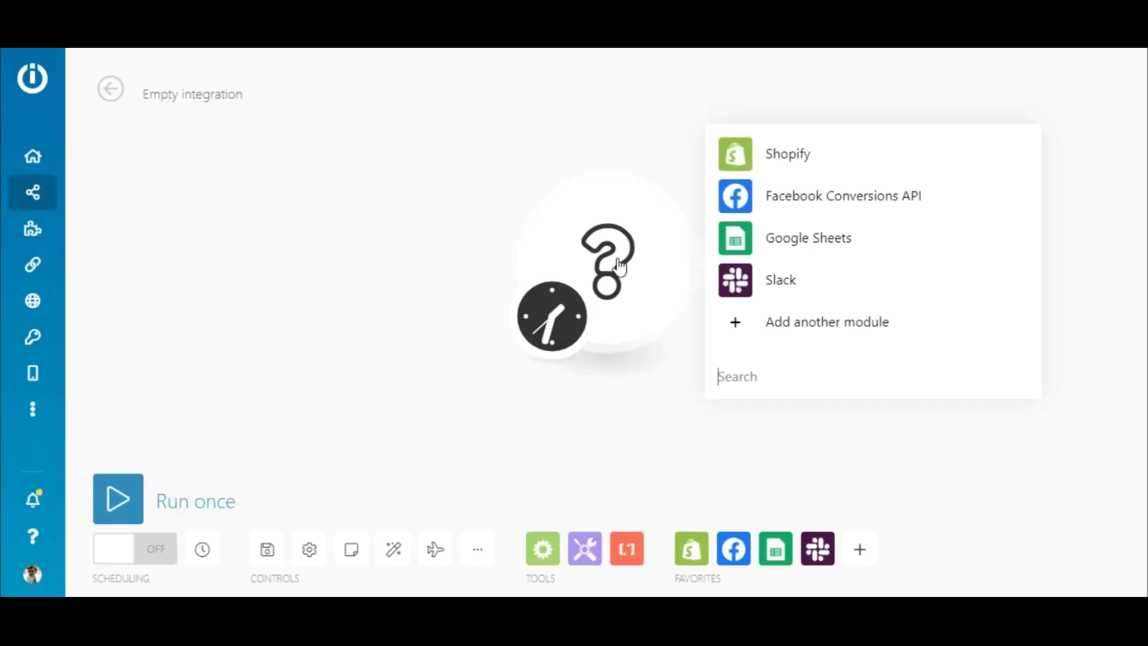
{"action": "left_click", "coordinate": [786, 159]}
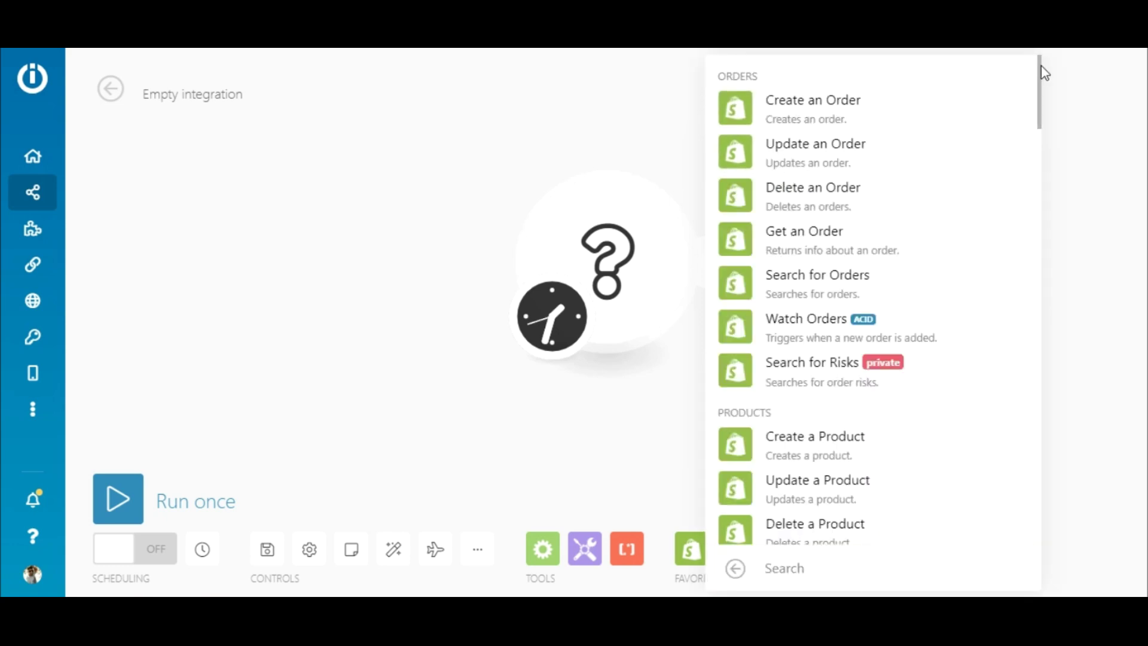
{"action": "scroll", "coordinate": [1040, 95], "scroll_direction": "down", "scroll_amount": 3}
{"action": "left_click_drag", "start_coordinate": [1044, 122], "coordinate": [1046, 520]}
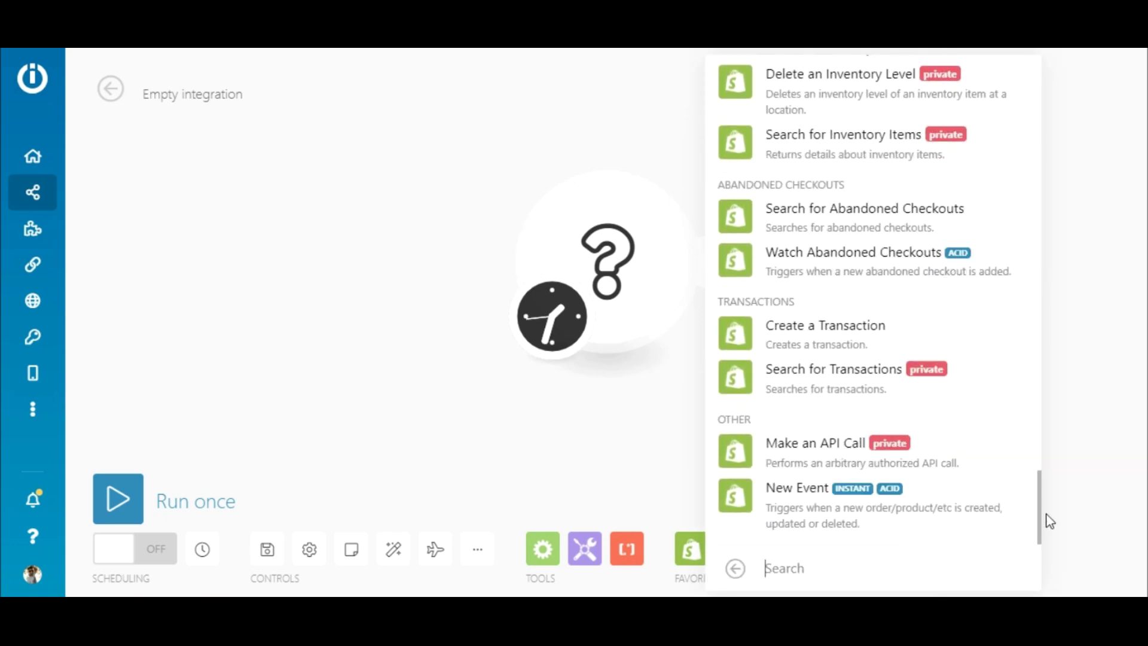
{"action": "left_click", "coordinate": [801, 506]}
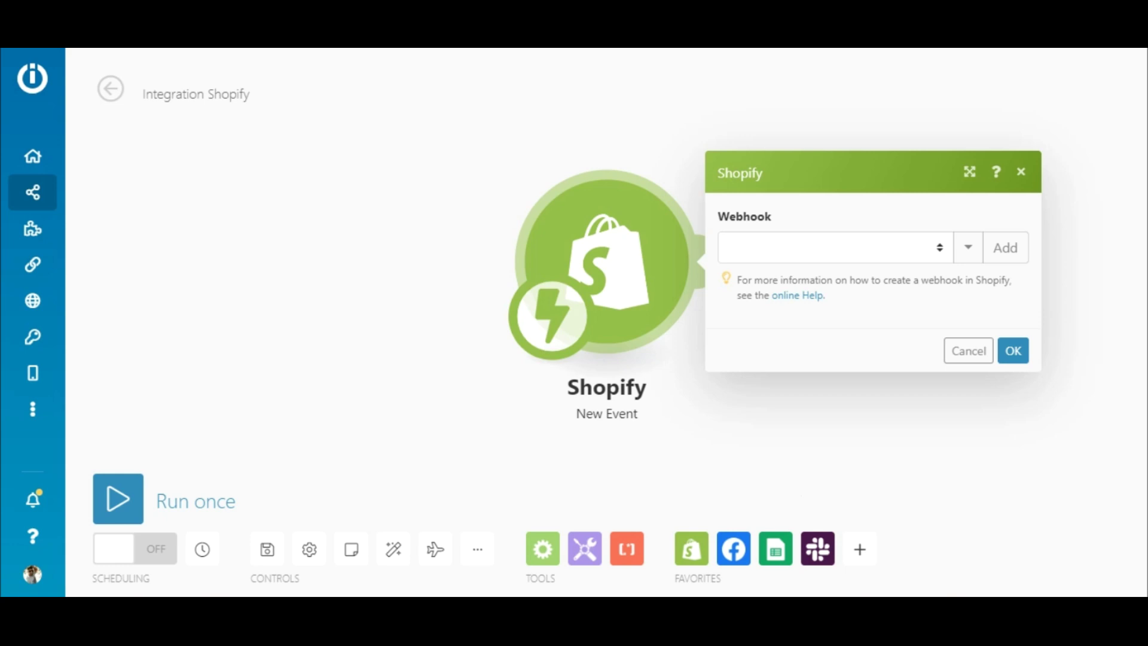
Add a new Shopify webhook for the orders/paid event and confirm the trigger settings
{"action": "left_click", "coordinate": [1008, 253]}
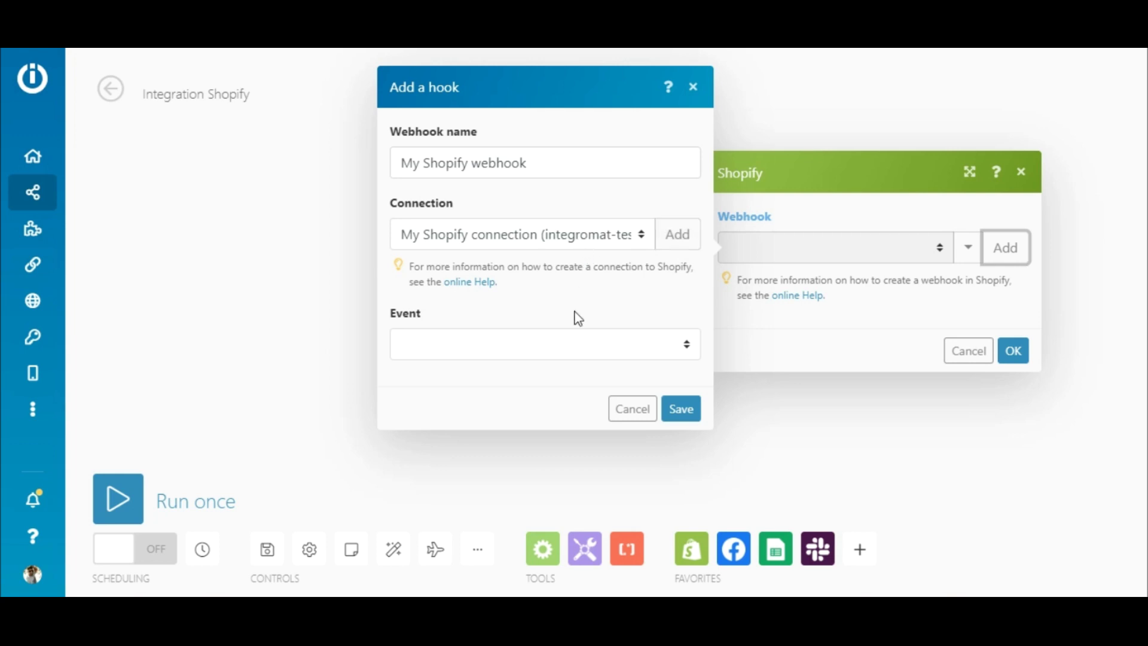
{"action": "left_click", "coordinate": [562, 352]}
{"action": "key", "text": "o"}
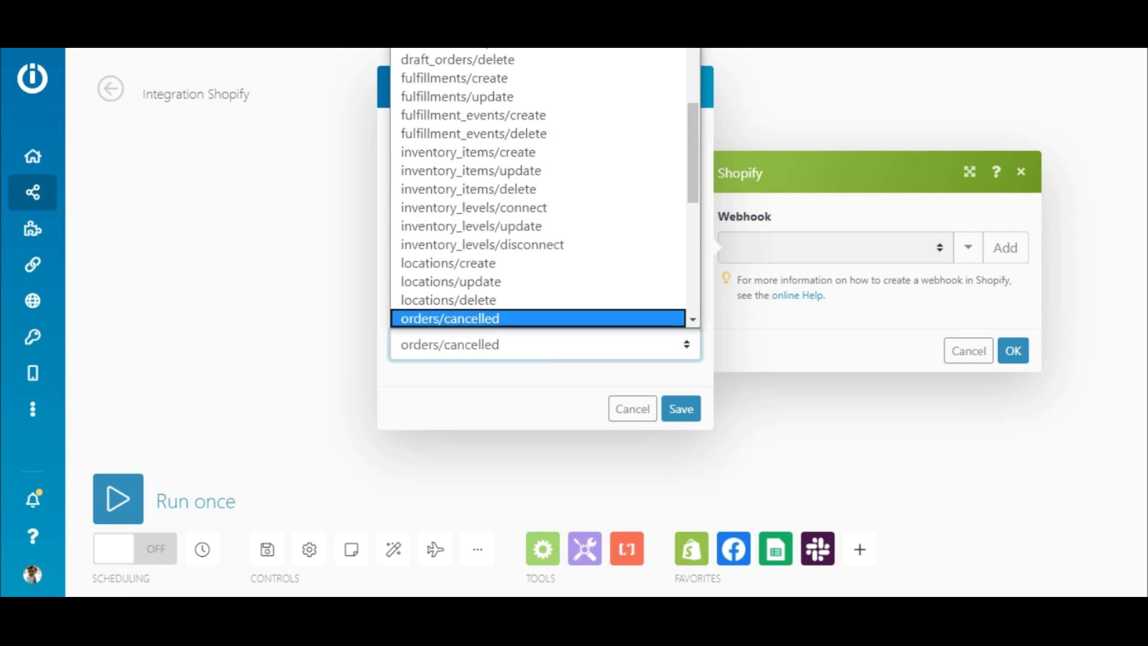
{"action": "key", "text": "Down"}
{"action": "key", "text": "Down"}
{"action": "key", "text": "Down"}
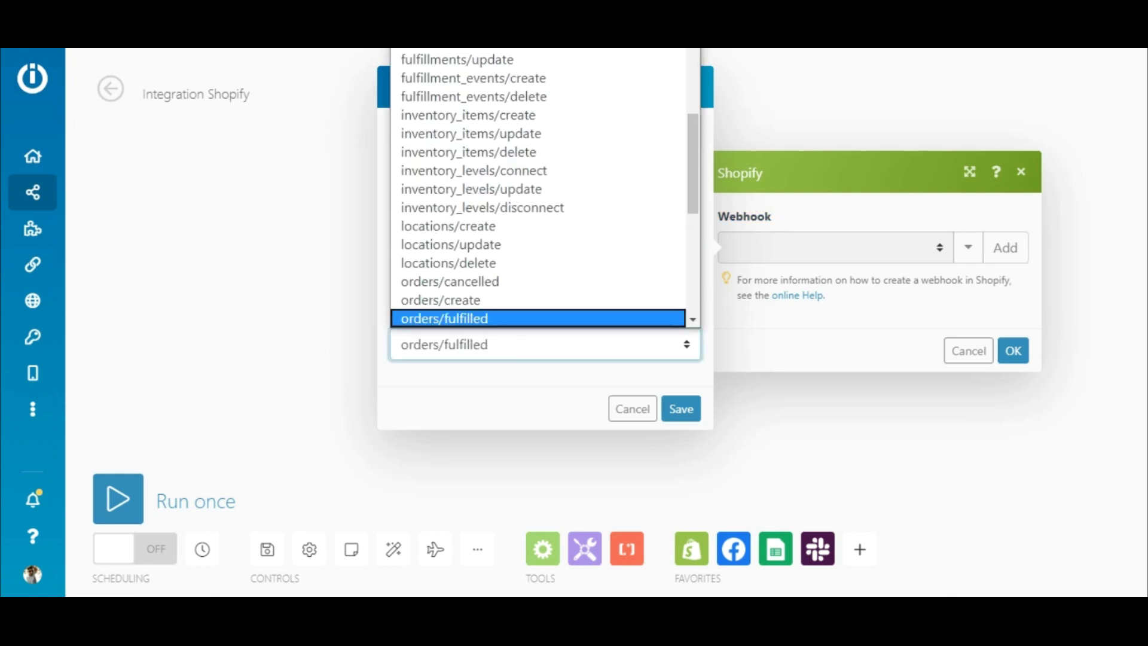
{"action": "key", "text": "Return"}
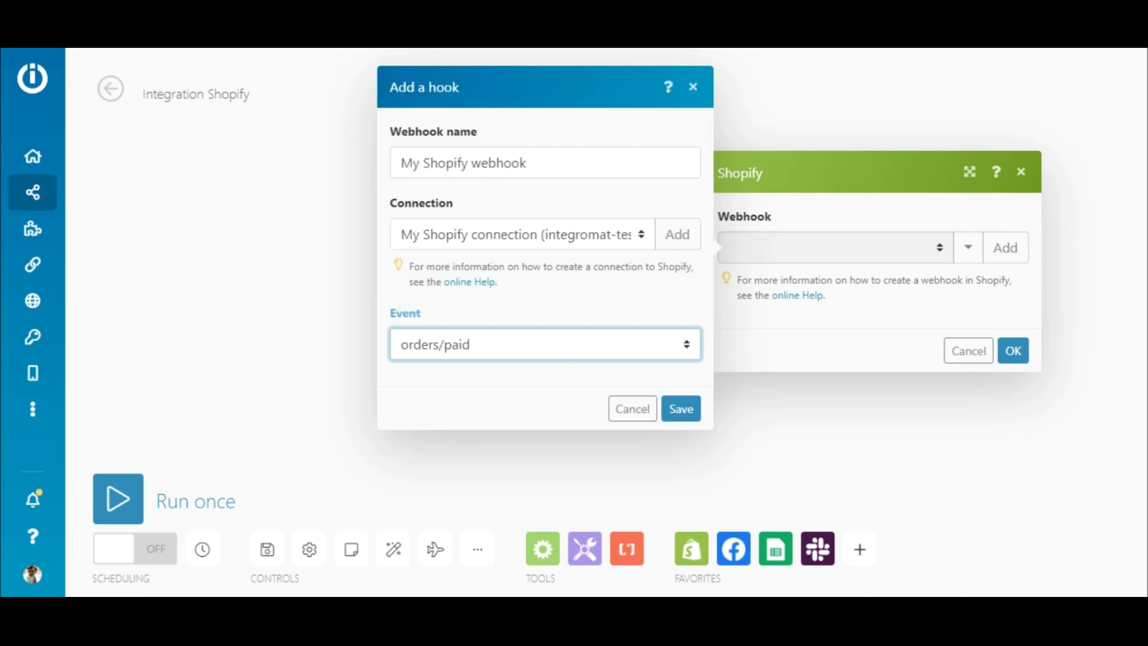
{"action": "left_click", "coordinate": [680, 409]}
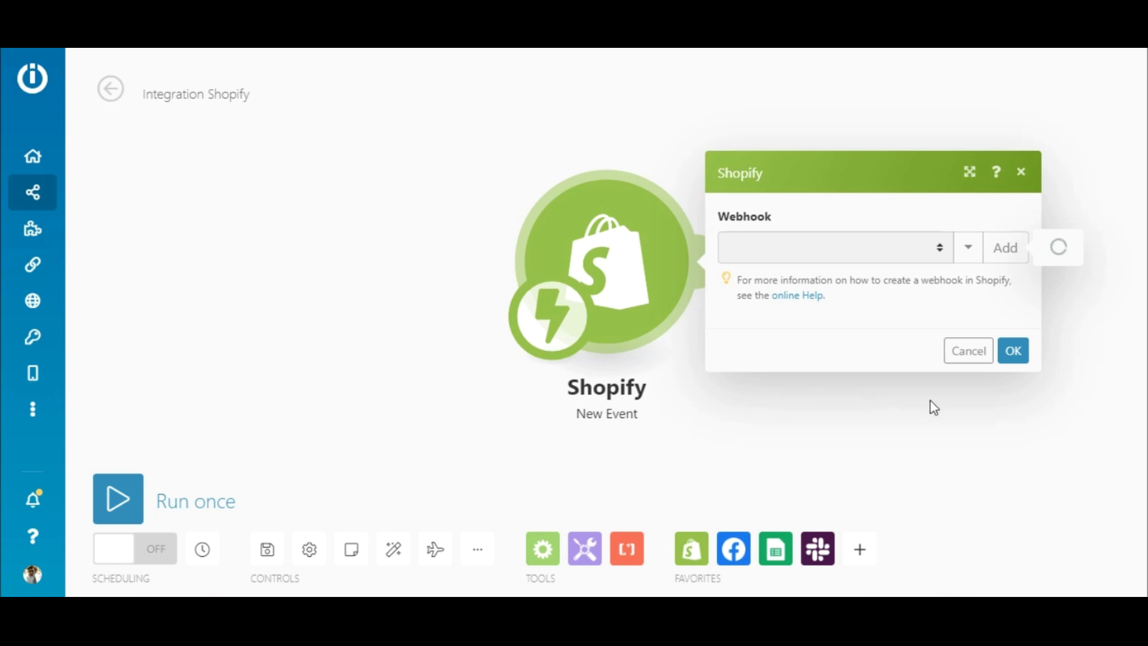
{"action": "left_click", "coordinate": [1010, 397]}
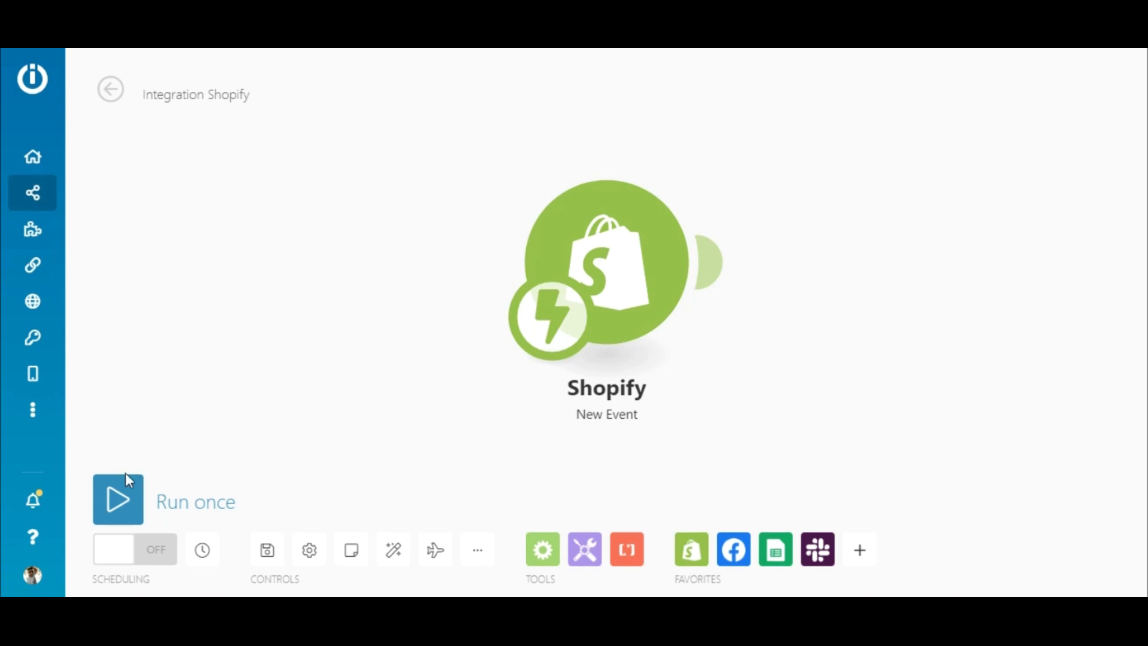
Run the scenario once, inspect the captured order's Data, and add a second module
{"action": "left_click", "coordinate": [118, 500]}
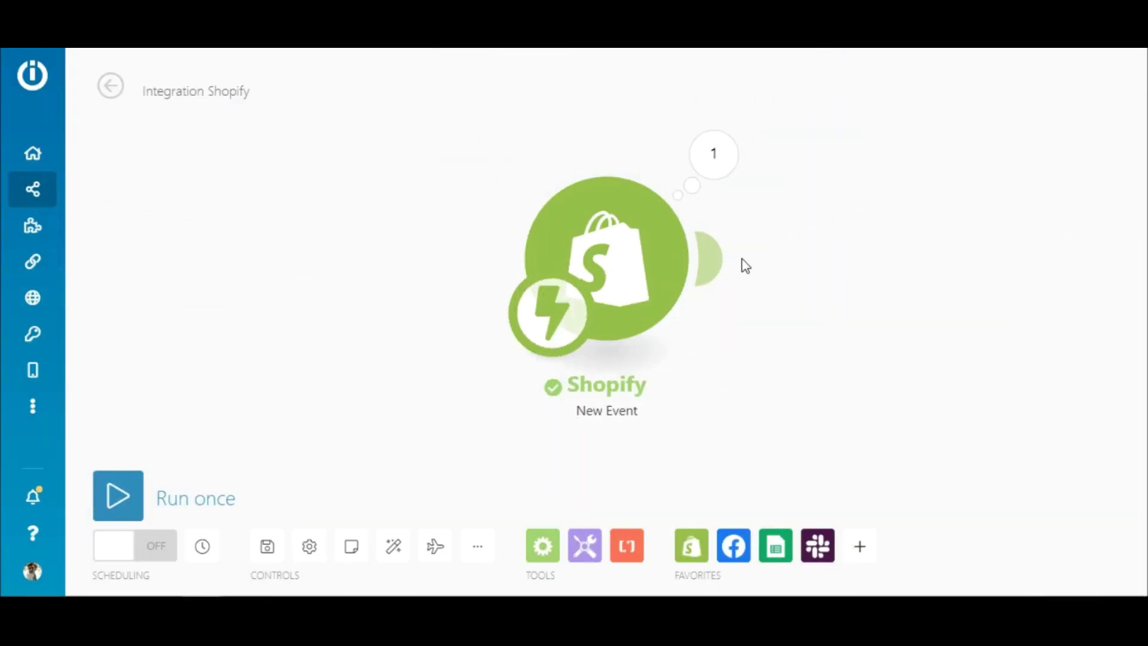
{"action": "left_click", "coordinate": [713, 157]}
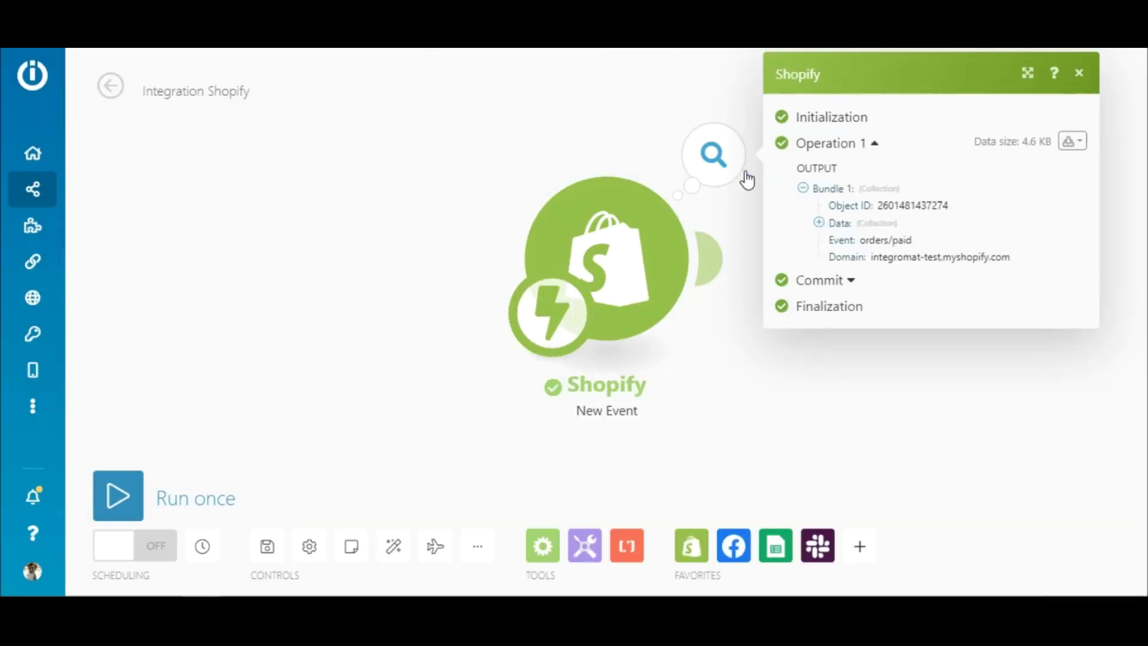
{"action": "left_click", "coordinate": [818, 224]}
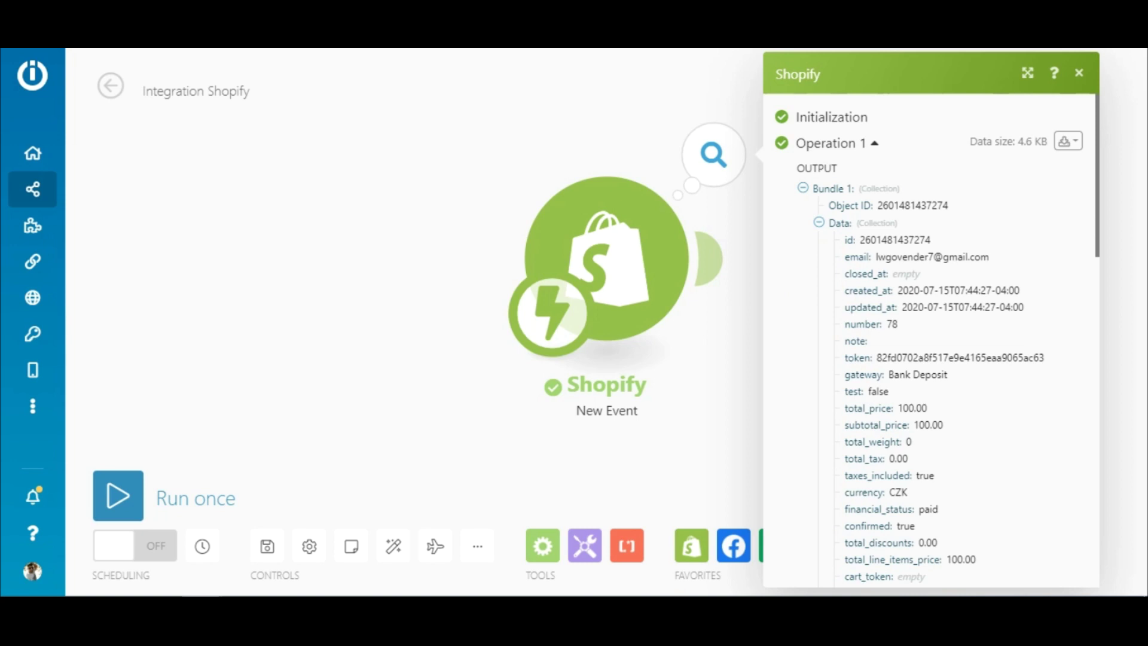
{"action": "left_click", "coordinate": [1078, 73]}
Add a Facebook Conversions API Send Event(s) module and paste in the pixel ID
{"action": "left_click", "coordinate": [704, 259]}
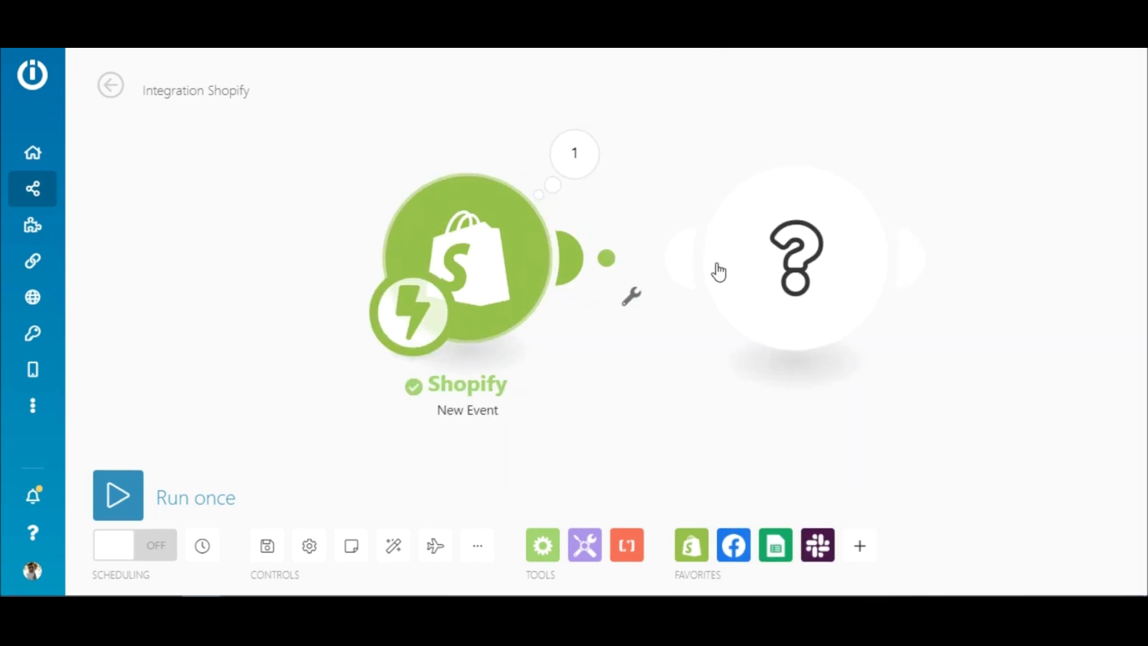
{"action": "left_click", "coordinate": [899, 192]}
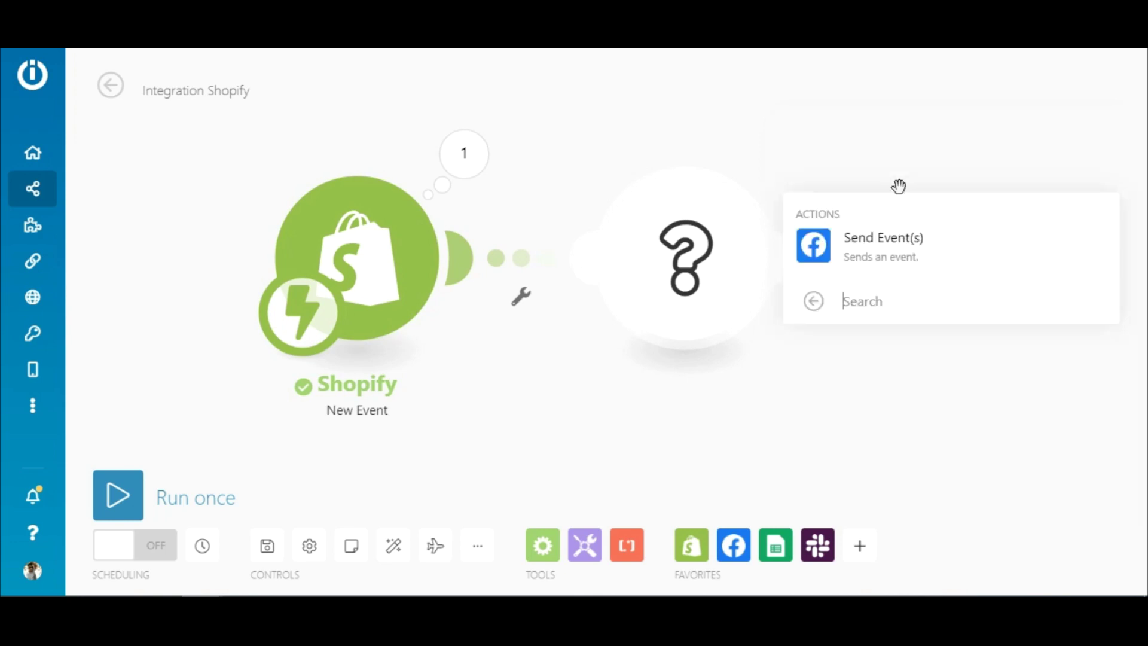
{"action": "left_click", "coordinate": [890, 242]}
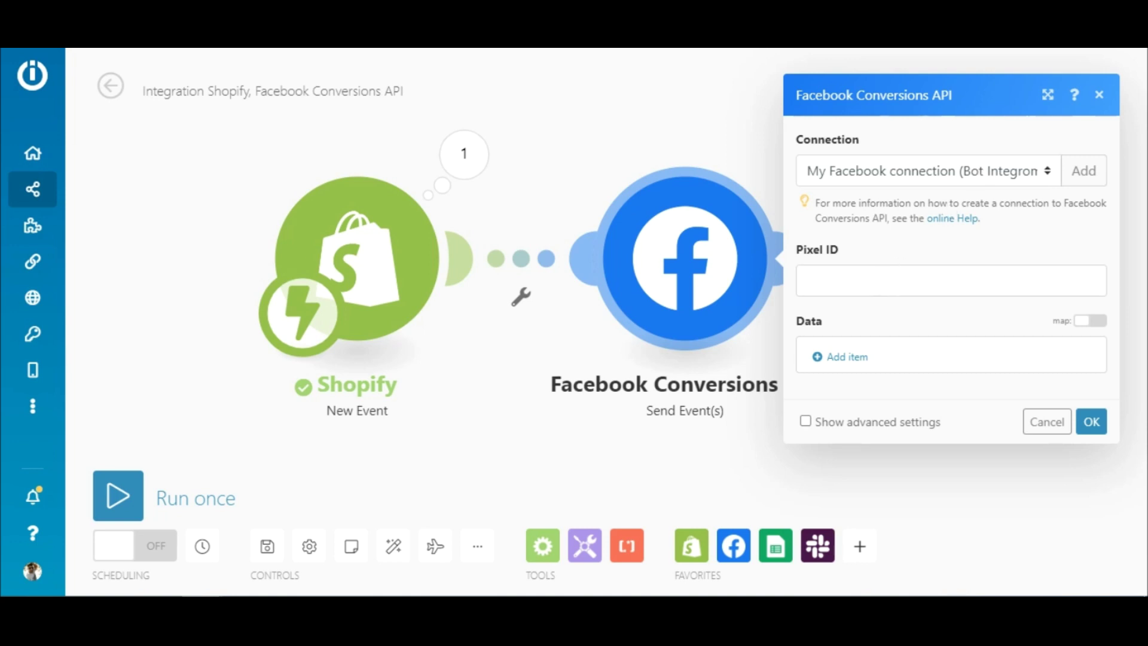
{"action": "left_click", "coordinate": [878, 282]}
{"action": "key", "text": "ctrl+v"}
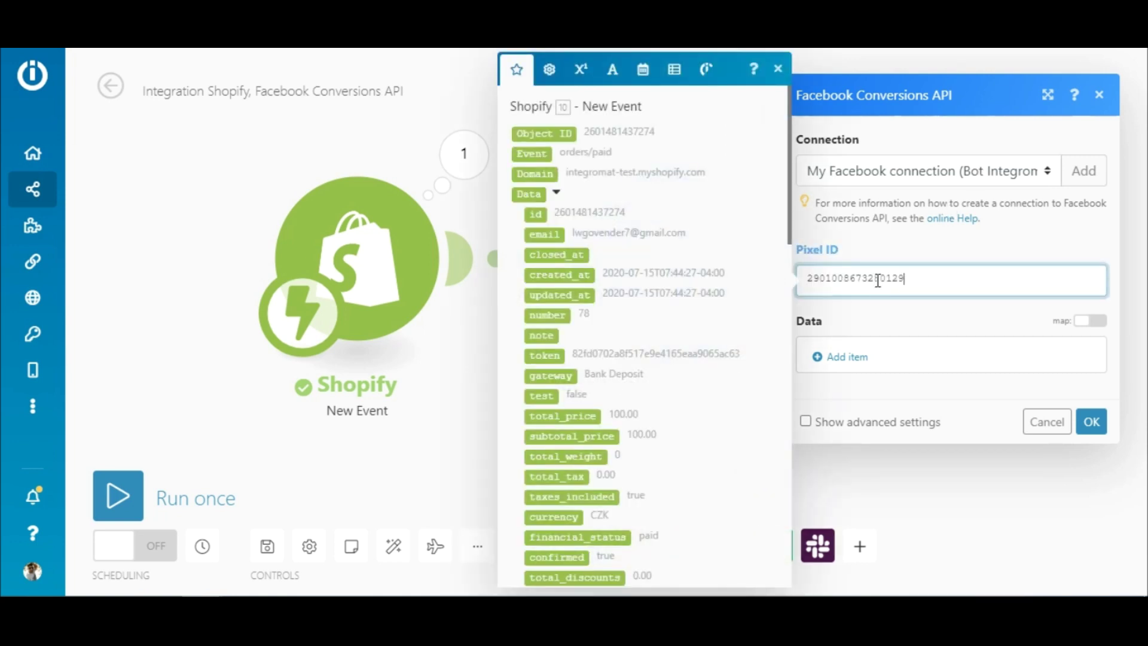
{"action": "key", "text": "Escape"}
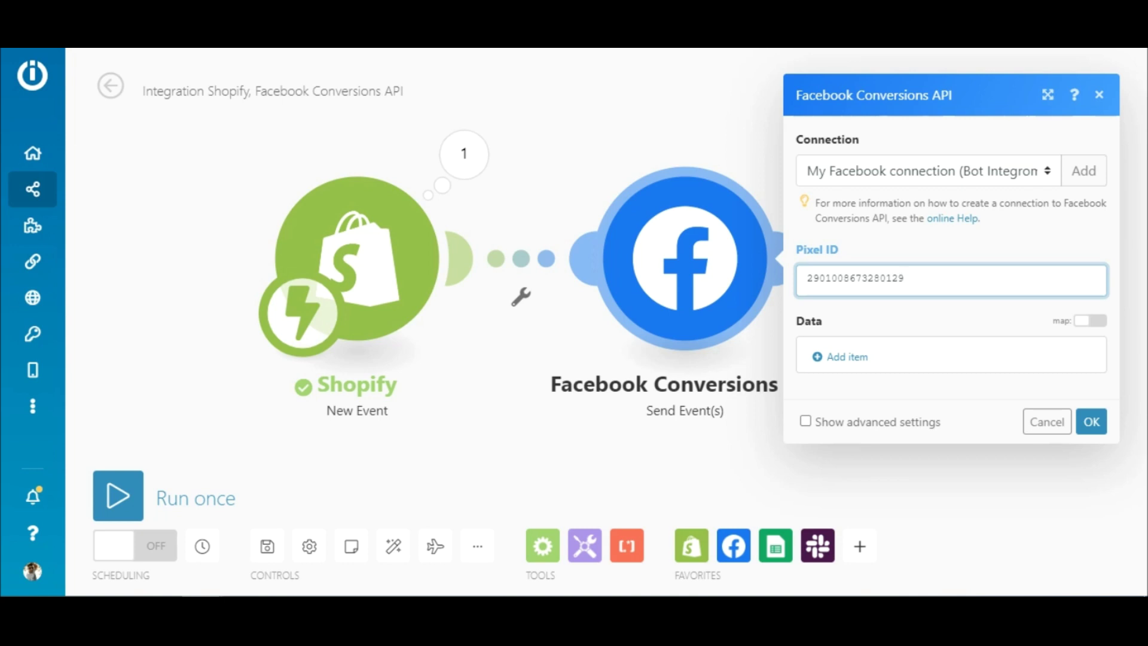
{"action": "left_click", "coordinate": [842, 359]}
Add an event item to the data with event name Purchase
{"action": "left_click", "coordinate": [841, 359]}
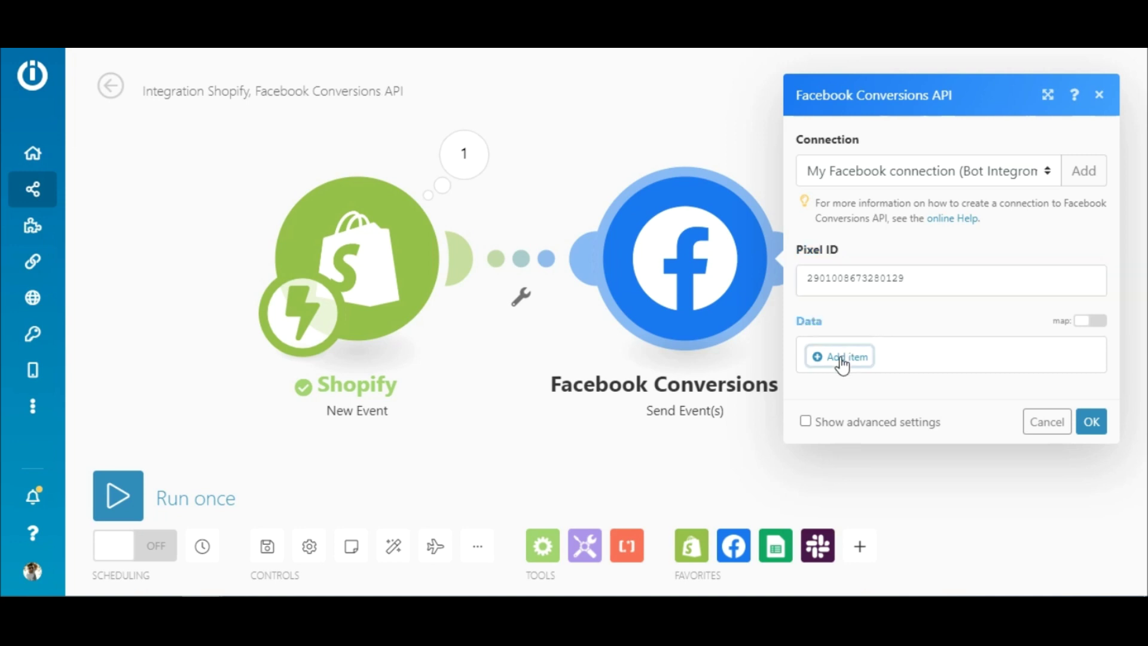
{"action": "left_click", "coordinate": [737, 281]}
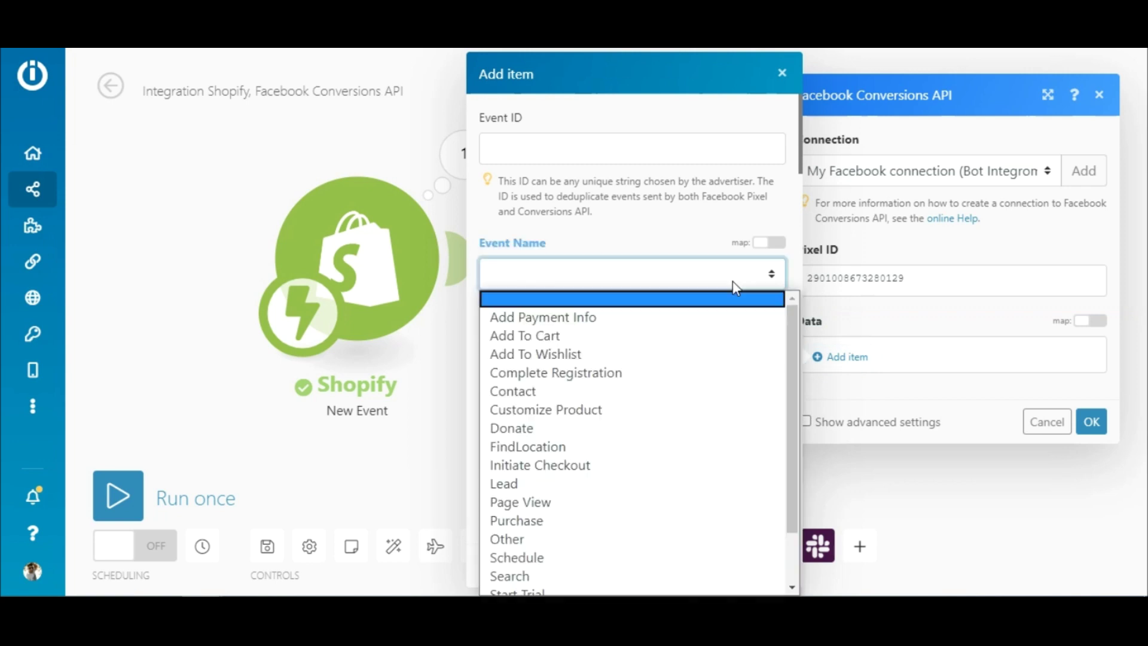
{"action": "type", "text": "pu"}
{"action": "key", "text": "Return"}
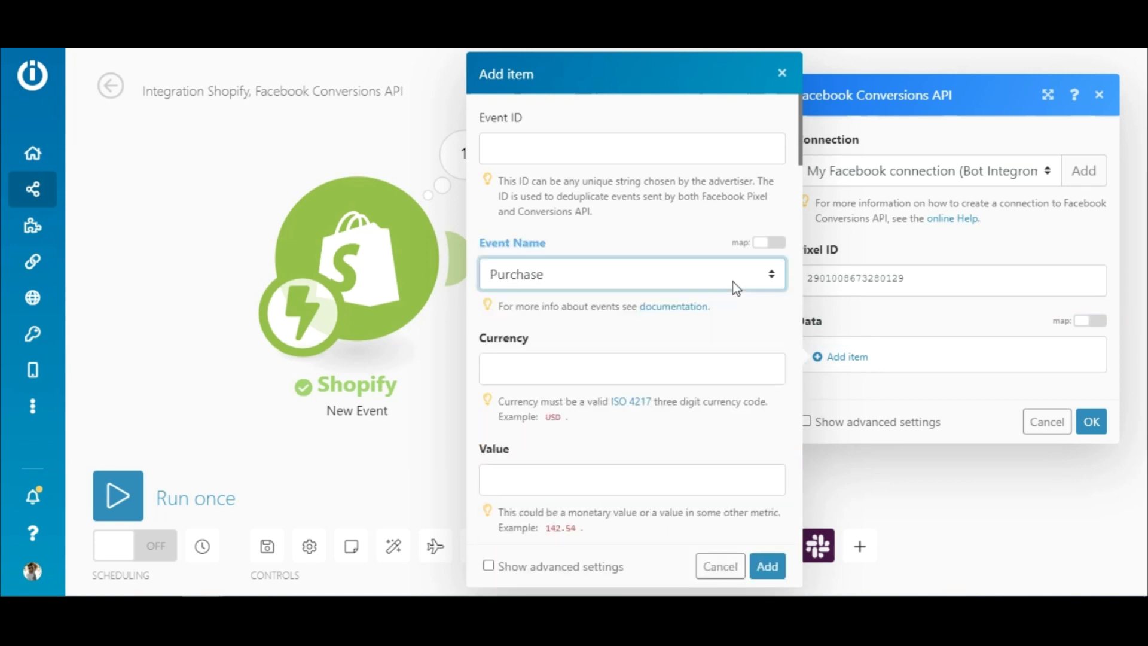
Map Shopify currency into Currency and total_price into Value, then save the module
{"action": "left_click", "coordinate": [698, 369]}
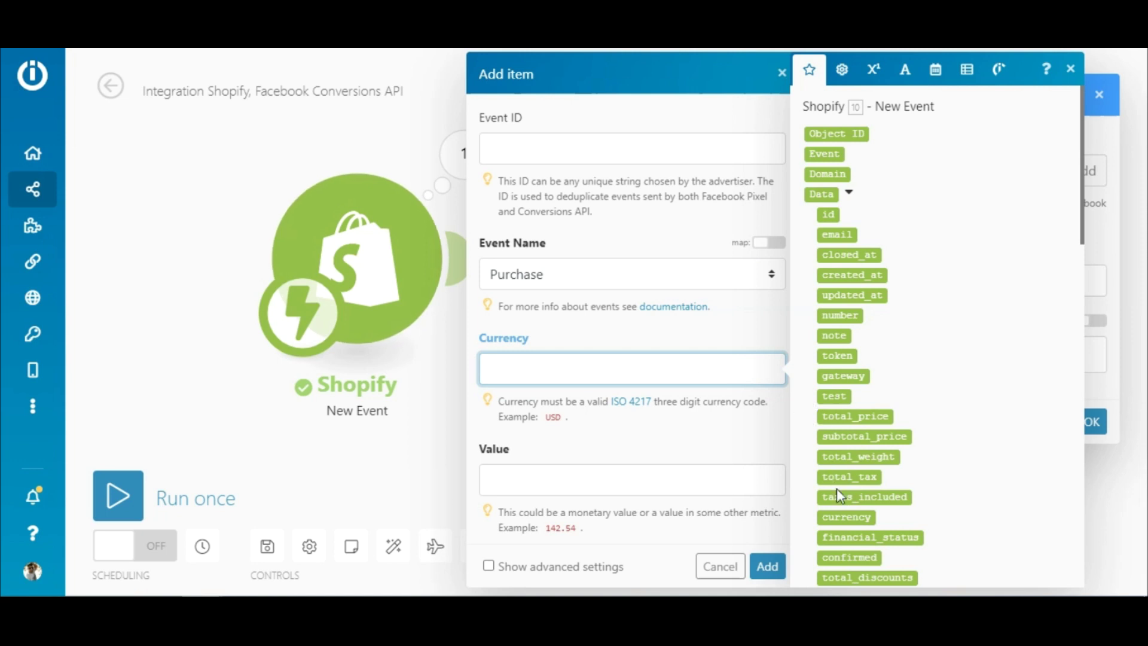
{"action": "left_click_drag", "start_coordinate": [837, 510], "coordinate": [628, 368]}
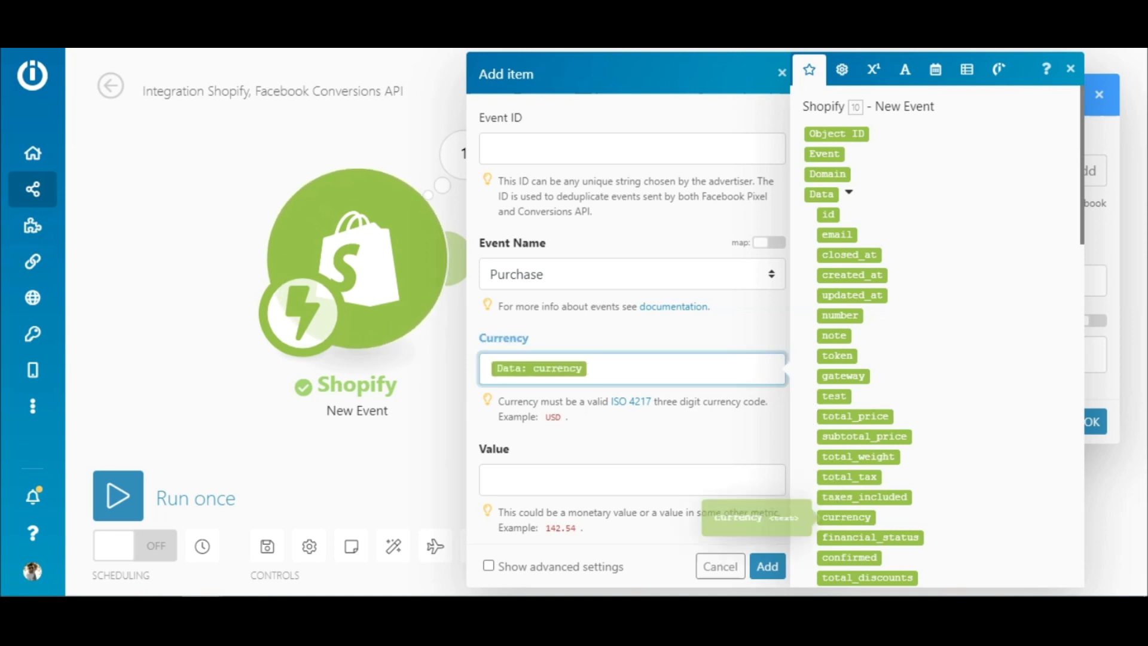
{"action": "left_click", "coordinate": [712, 483]}
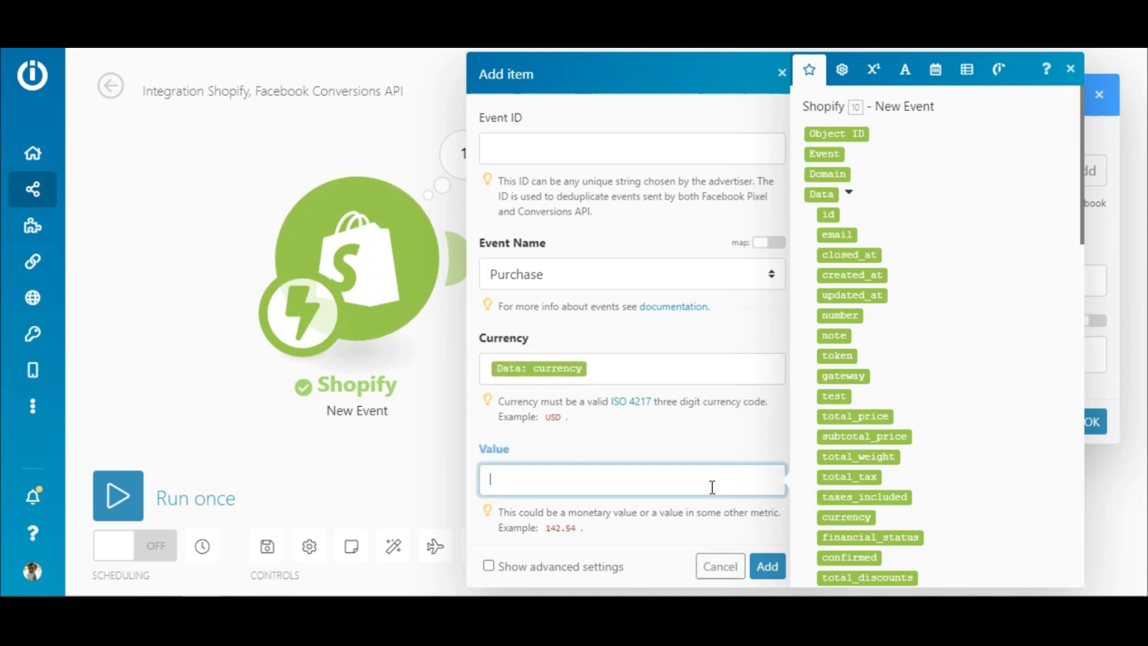
{"action": "left_click", "coordinate": [836, 419]}
{"action": "left_click", "coordinate": [743, 439]}
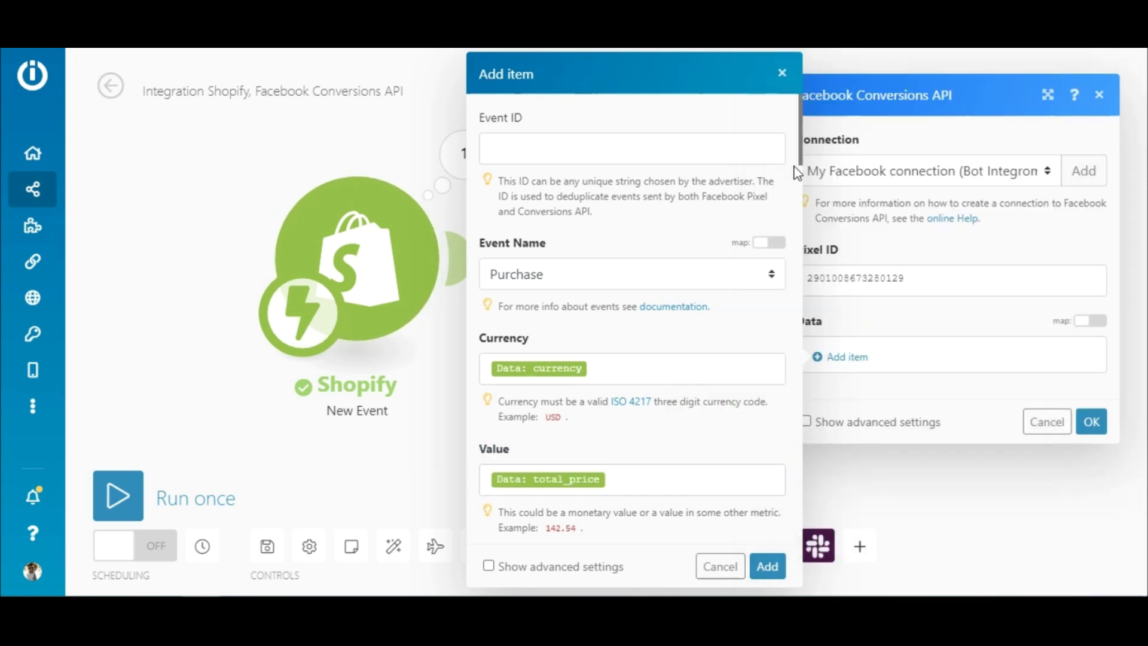
{"action": "left_click_drag", "start_coordinate": [803, 165], "coordinate": [807, 339]}
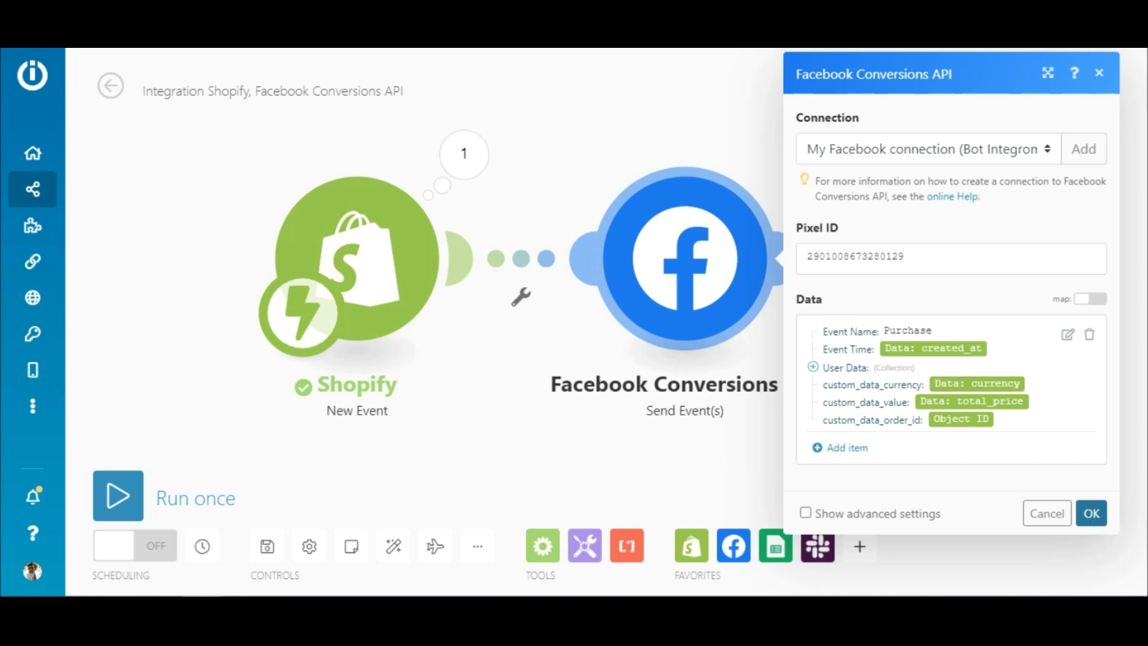
{"action": "left_click", "coordinate": [1097, 518]}
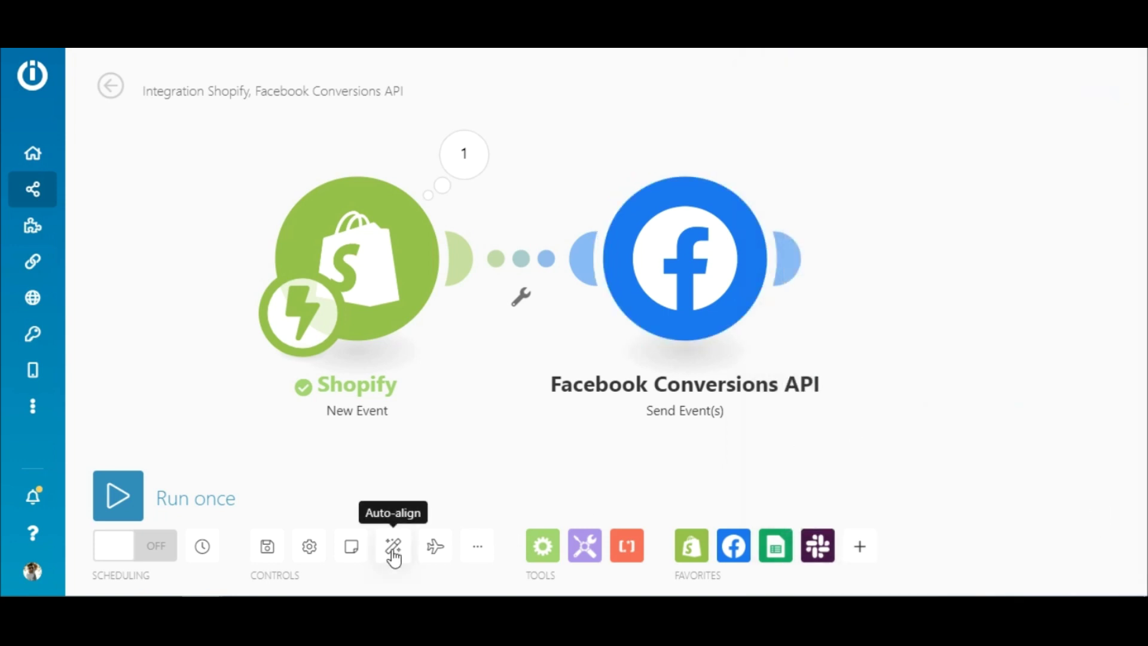
Auto-align the modules, keep the trigger on Immediately, and switch scheduling on
{"action": "left_click", "coordinate": [394, 553]}
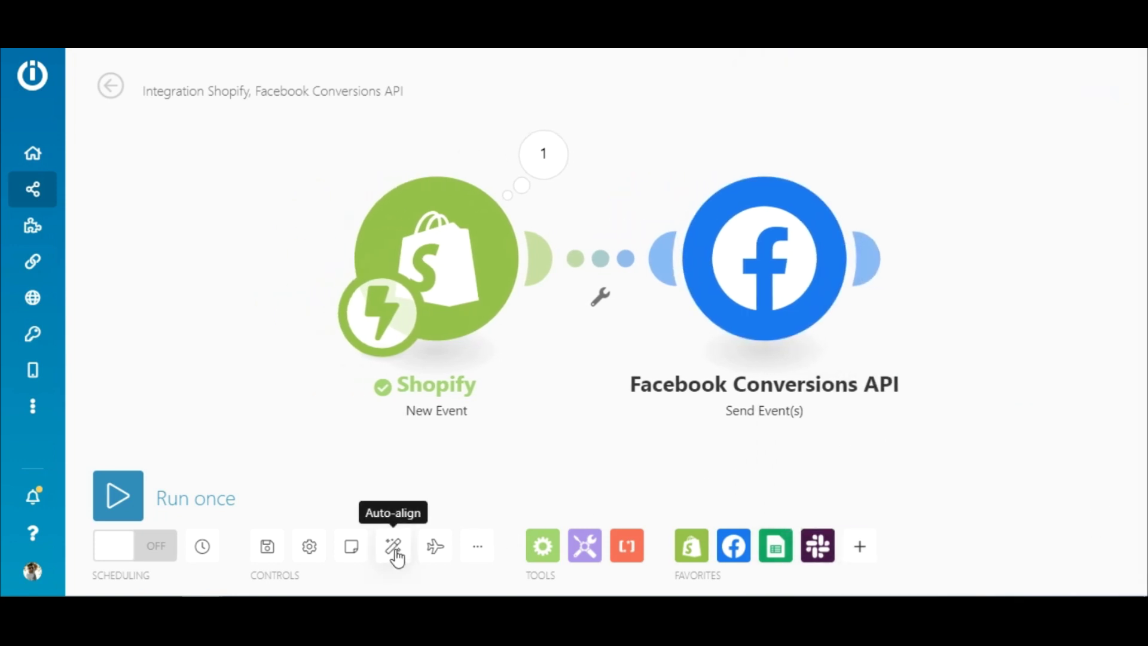
{"action": "left_click", "coordinate": [402, 316]}
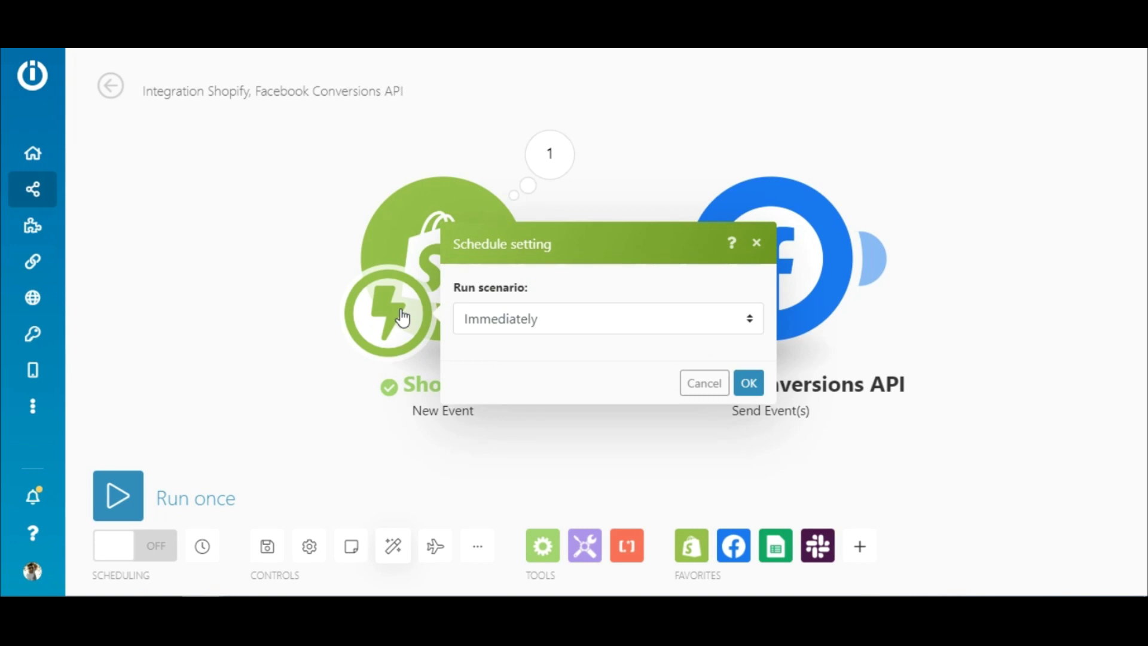
{"action": "left_click", "coordinate": [749, 319]}
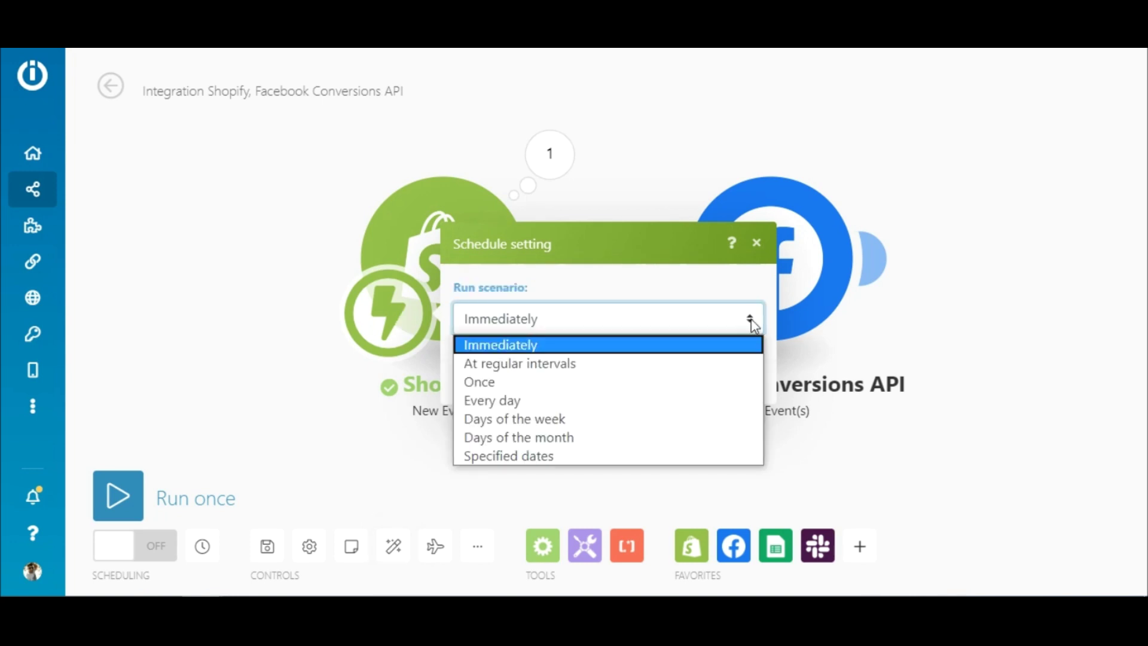
{"action": "left_click", "coordinate": [746, 347]}
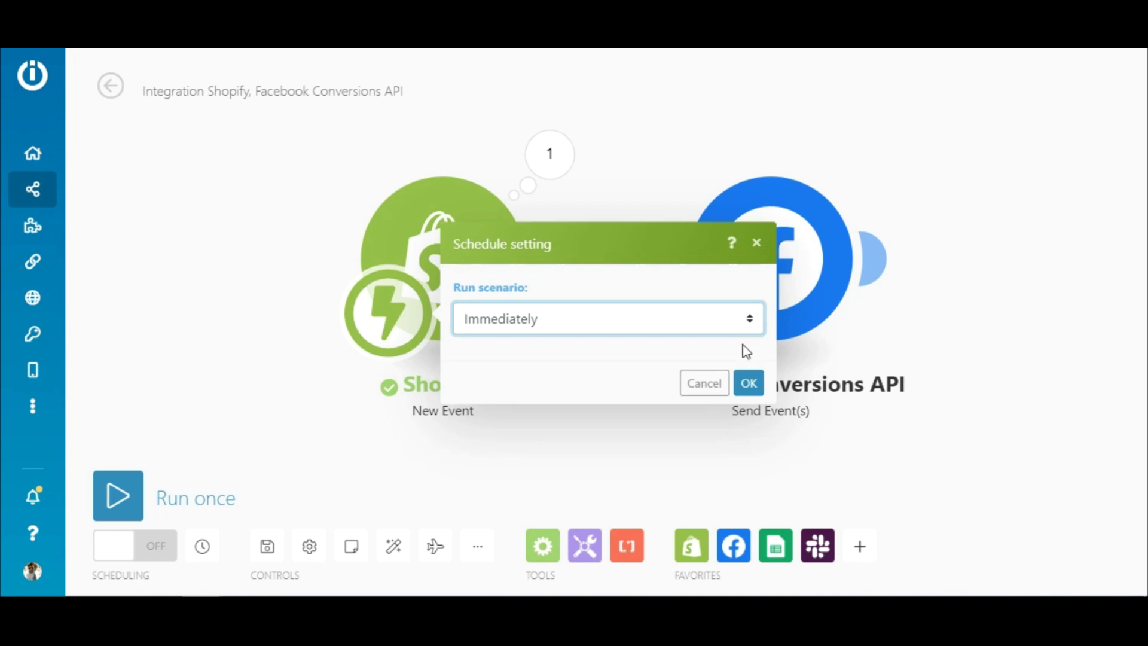
{"action": "left_click", "coordinate": [749, 383]}
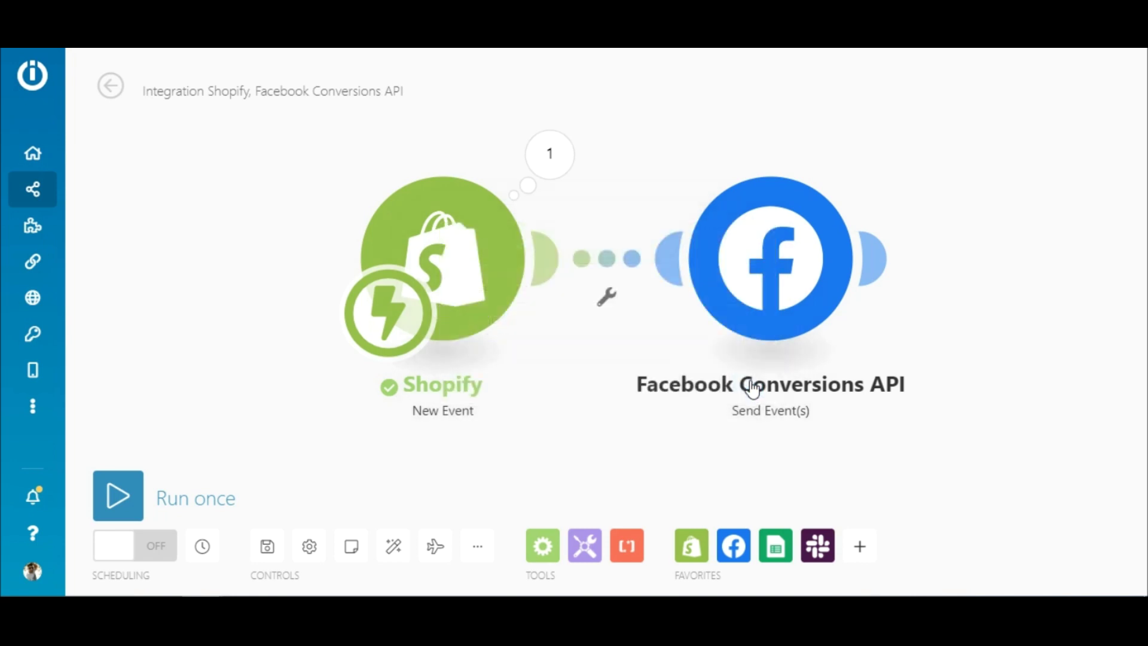
{"action": "left_click", "coordinate": [166, 545]}
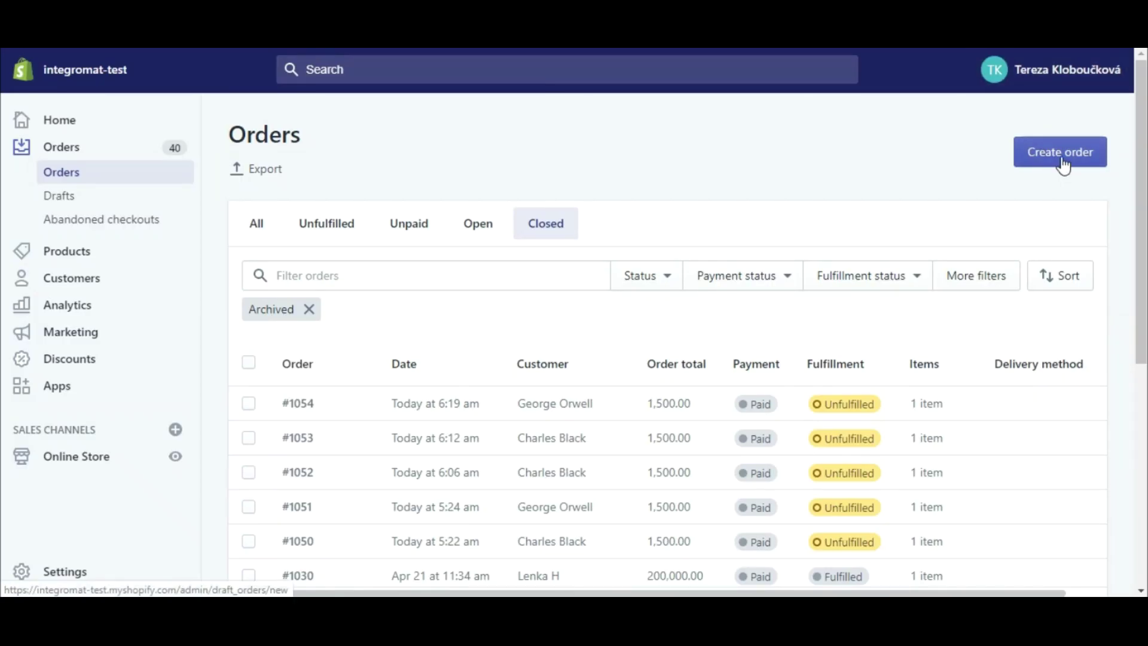
Begin a new test order from the Shopify Orders page
{"action": "left_click", "coordinate": [1062, 168]}
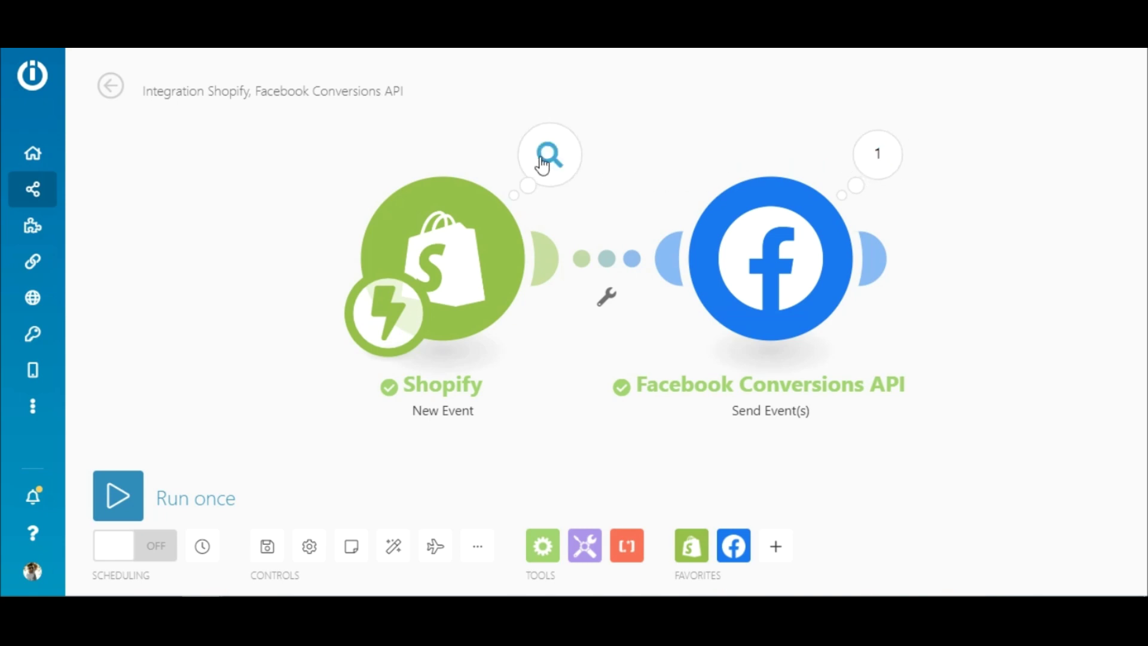
Inspect the Shopify trigger's order Data, then the Facebook module's run output
{"action": "left_click", "coordinate": [543, 164]}
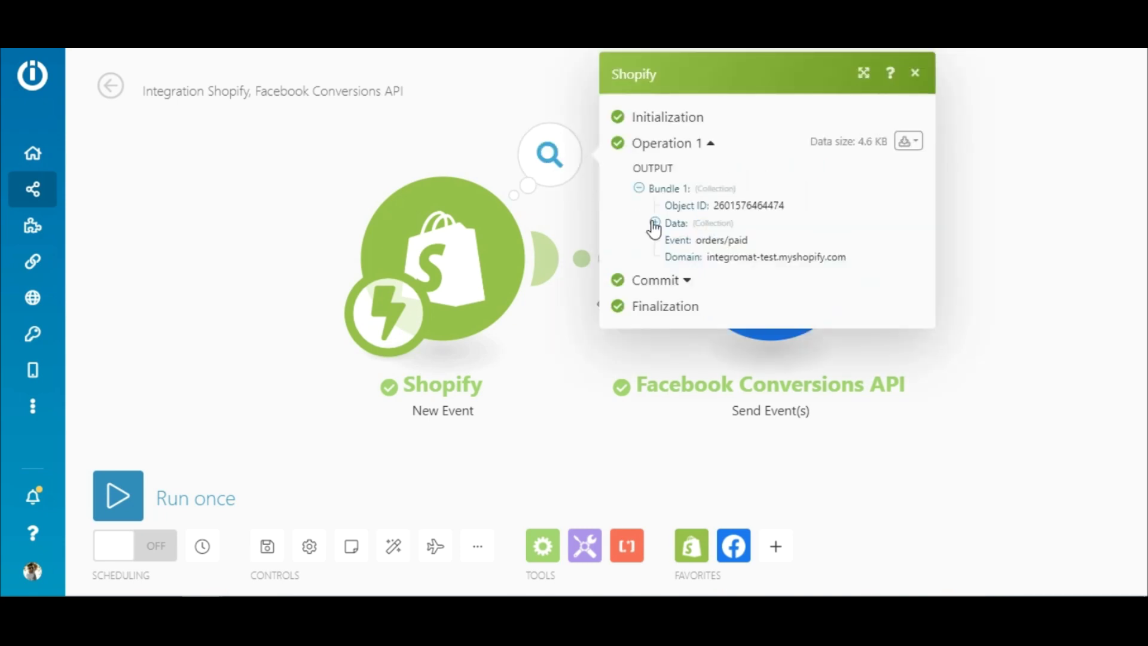
{"action": "left_click", "coordinate": [655, 223]}
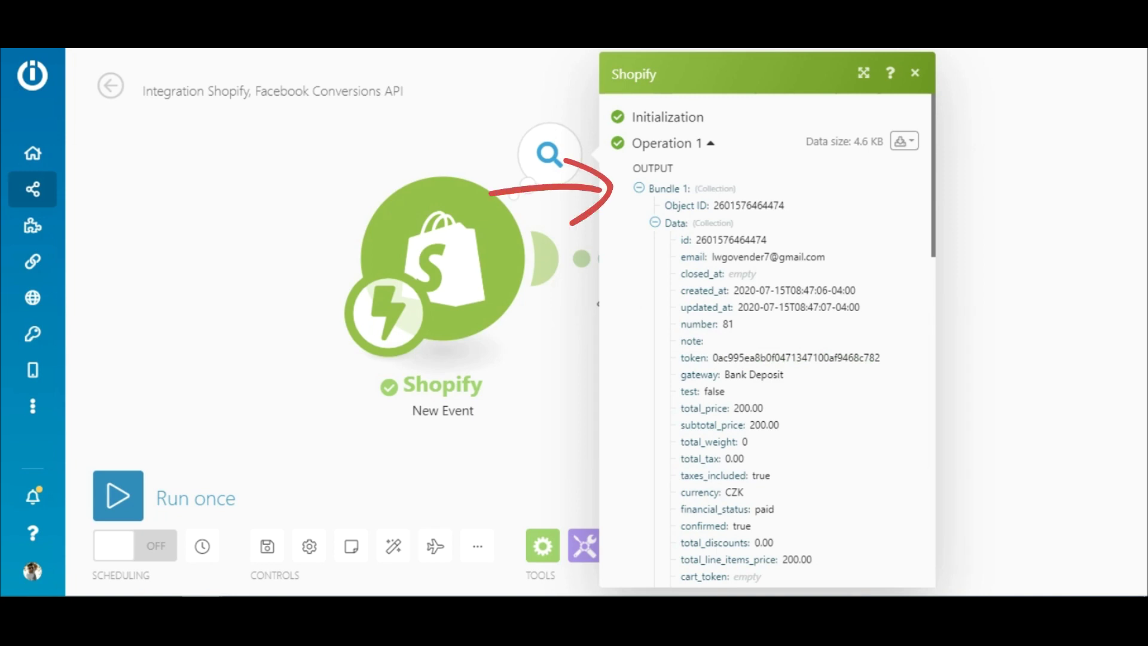
{"action": "left_click", "coordinate": [915, 72]}
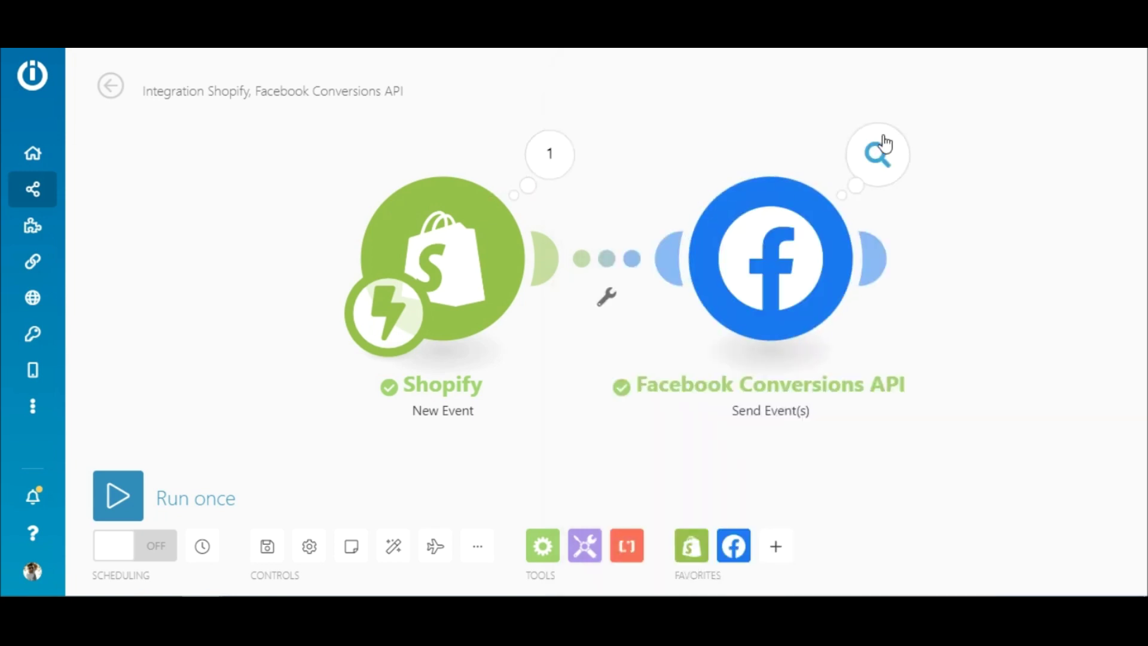
{"action": "left_click", "coordinate": [878, 155]}
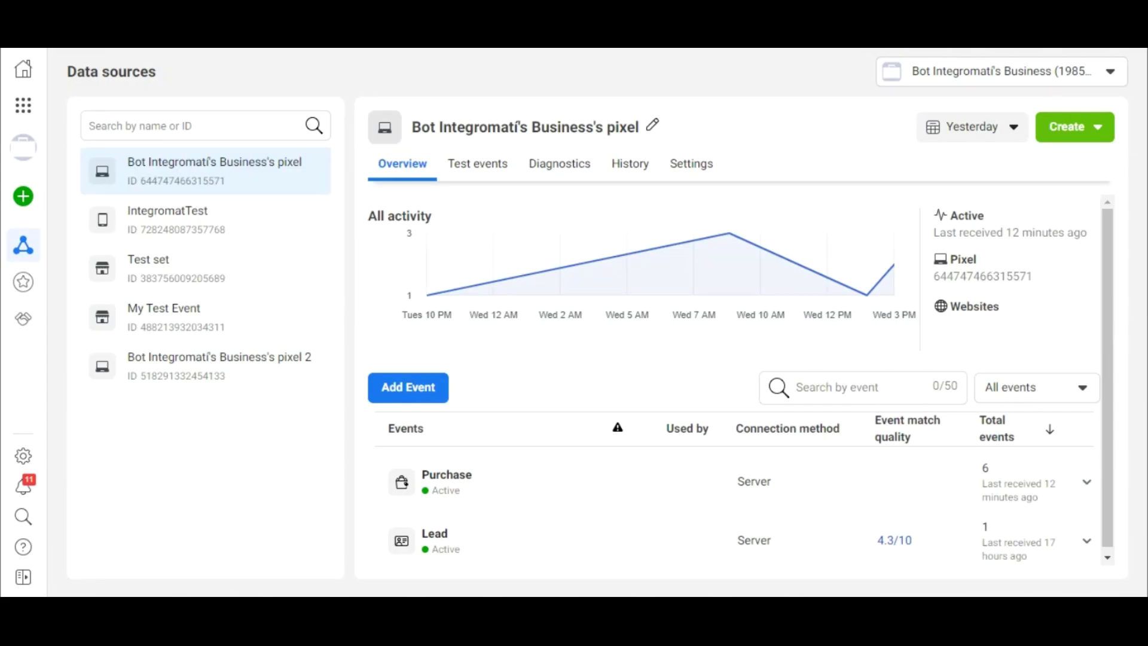
Expand the Purchase event row in Events Manager and scroll through its details
{"action": "left_click", "coordinate": [1084, 482]}
{"action": "scroll", "coordinate": [1110, 501], "scroll_direction": "down", "scroll_amount": 4}
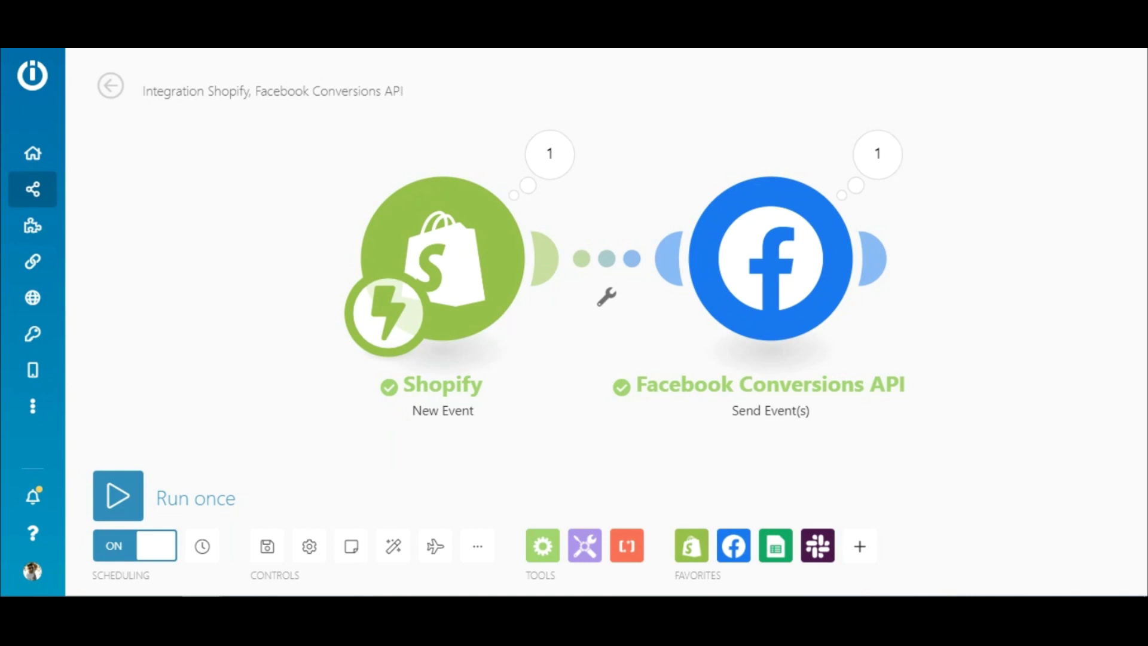
Add a Google Sheets Add a Row module after the Facebook module
{"action": "left_click", "coordinate": [876, 258]}
{"action": "left_click", "coordinate": [885, 237]}
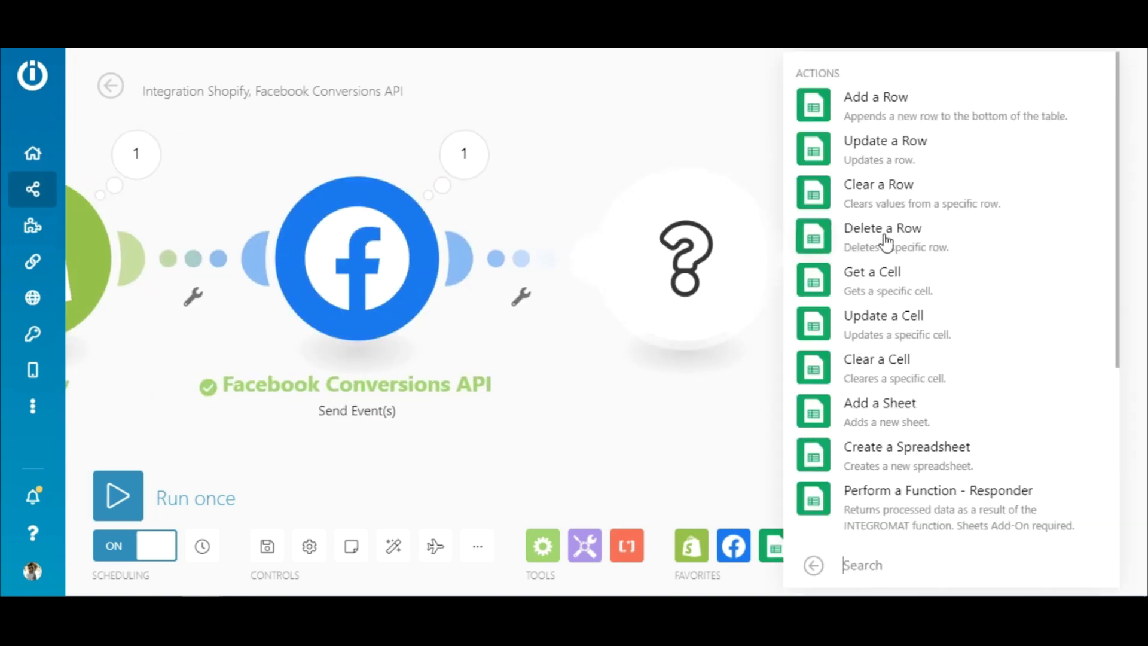
{"action": "left_click", "coordinate": [876, 110]}
Add a Slack Create a Message module after Google Sheets and auto-align the scenario
{"action": "left_click", "coordinate": [795, 257]}
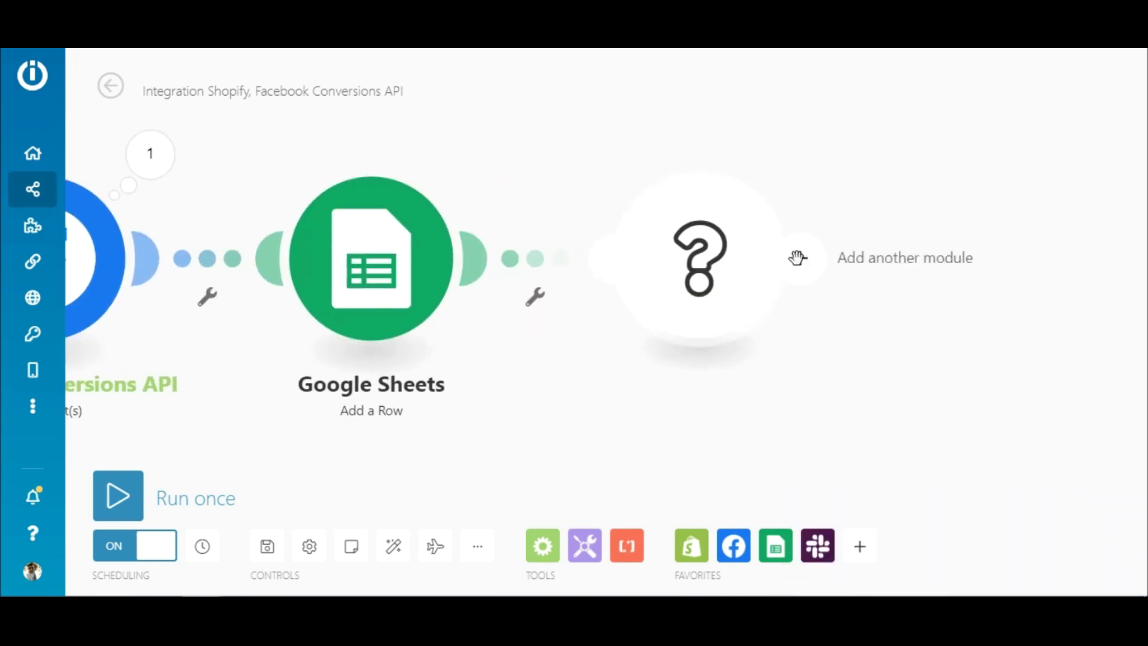
{"action": "left_click", "coordinate": [858, 280]}
{"action": "left_click", "coordinate": [864, 263]}
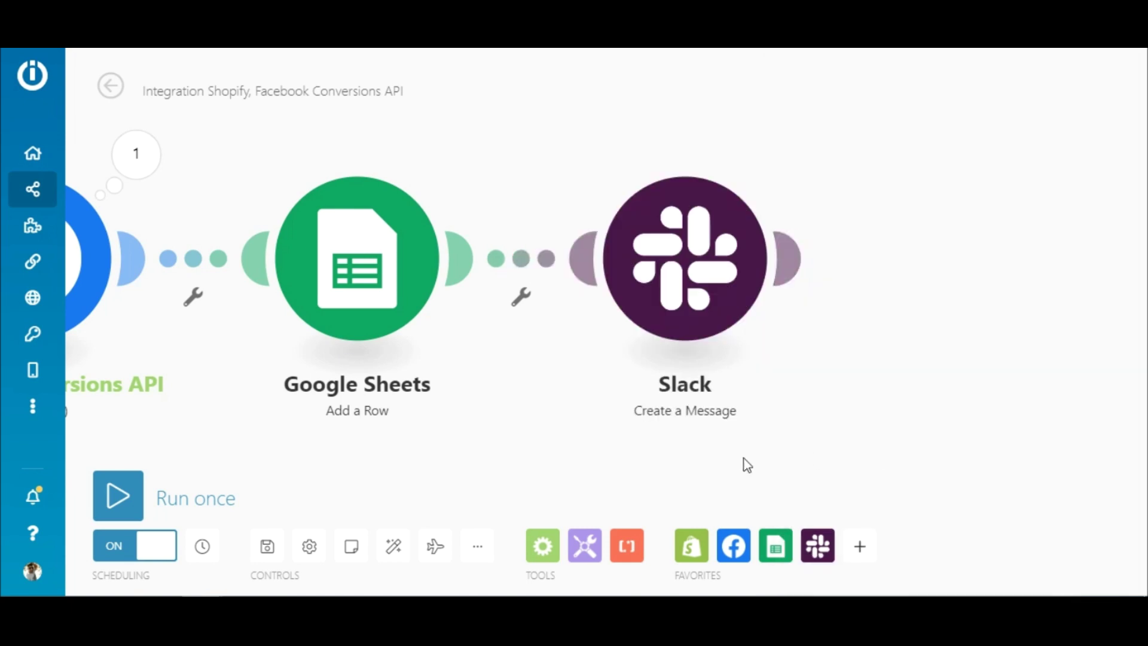
{"action": "left_click", "coordinate": [392, 548]}
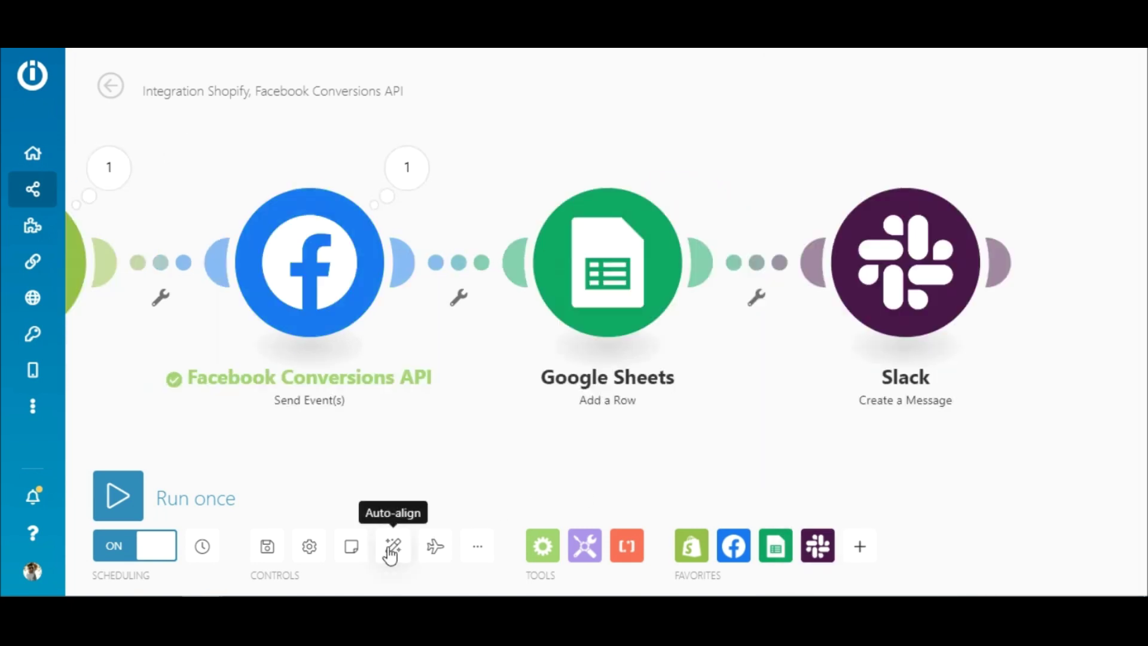
{"action": "left_click", "coordinate": [542, 545]}
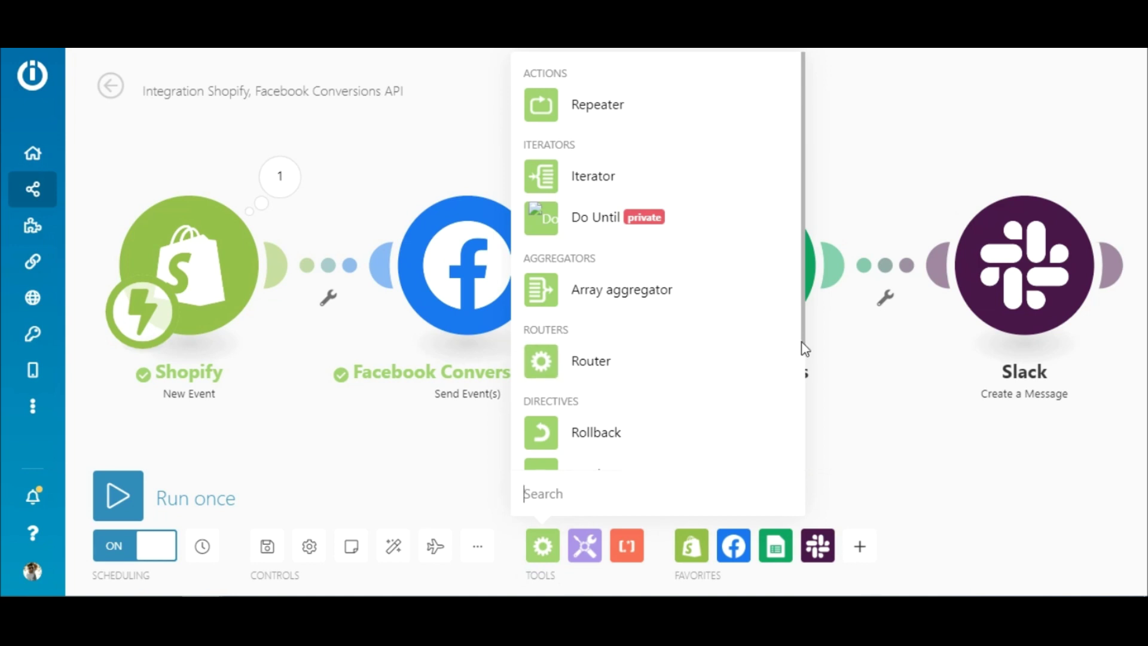
Place a Flow Control Ignore directive on the canvas beside the Shopify-to-Slack chain
{"action": "left_click_drag", "start_coordinate": [804, 348], "coordinate": [812, 462]}
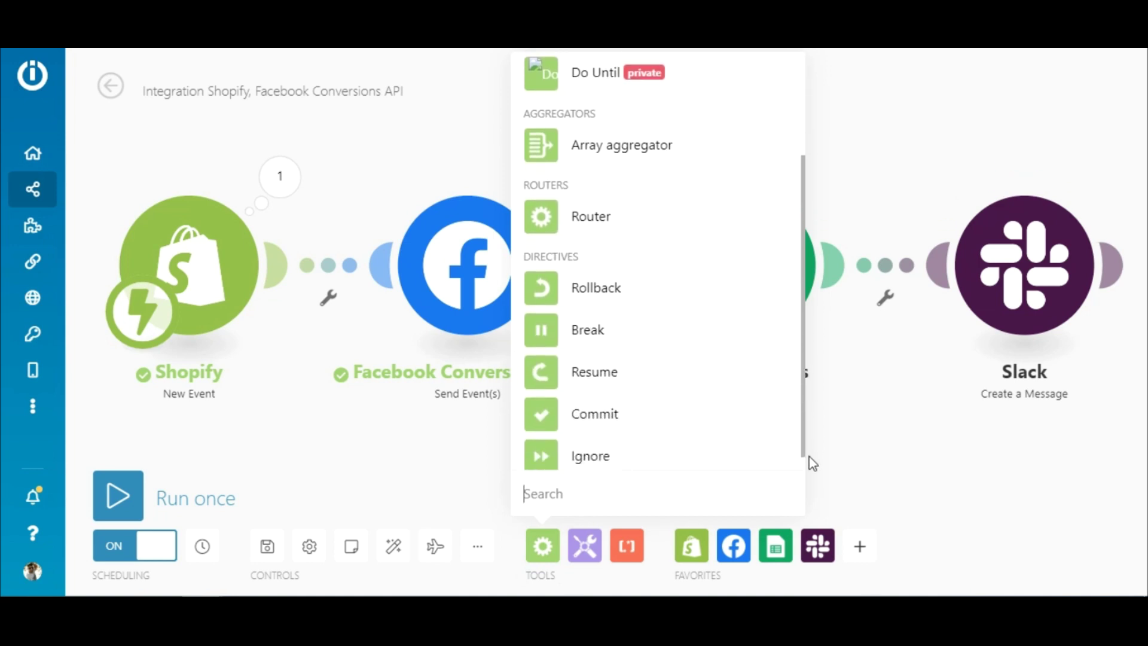
{"action": "left_click", "coordinate": [715, 449]}
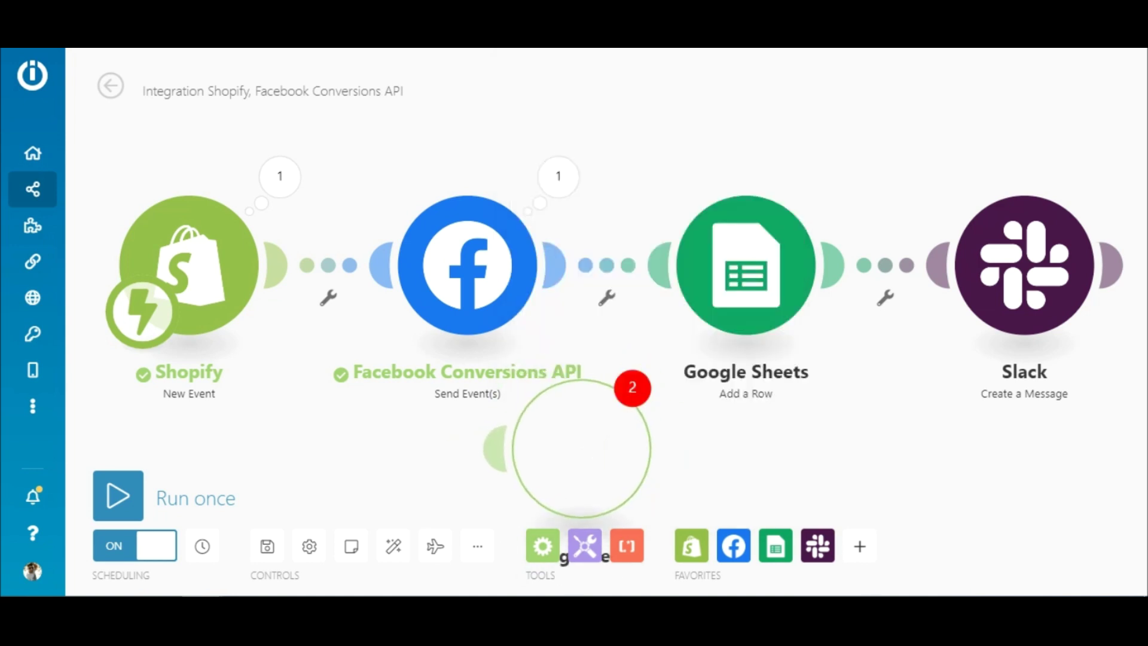